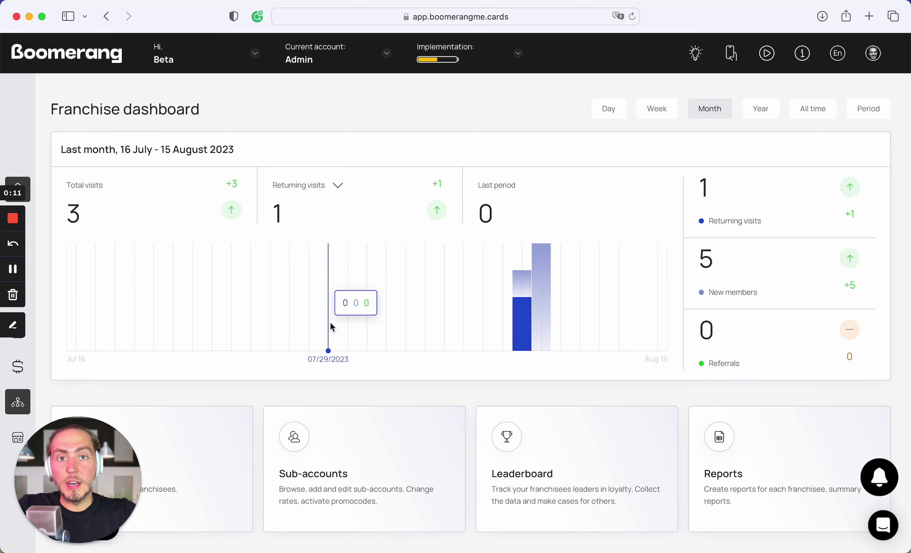
Open the franchise Cards templates gallery and scroll down to the Cafe preset
scroll(362, 296, "down", 5)
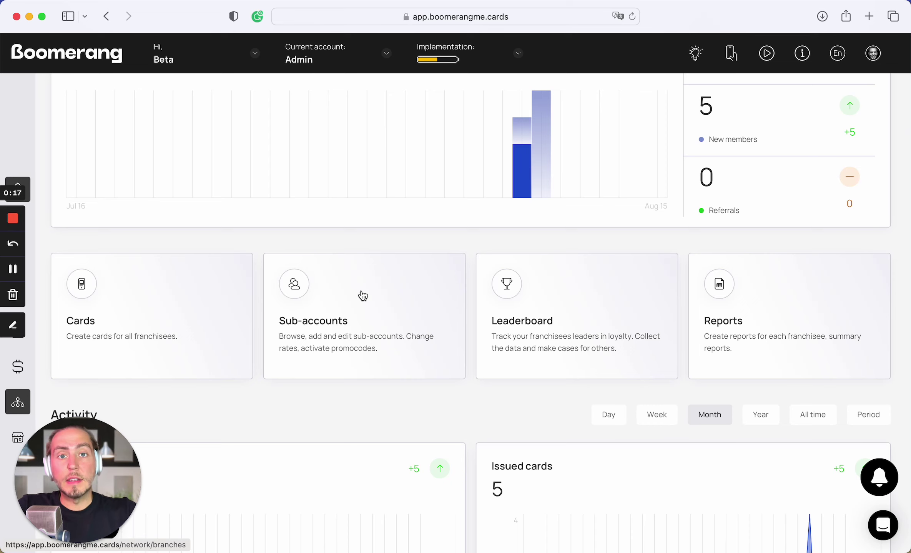
scroll(163, 326, "down", 1)
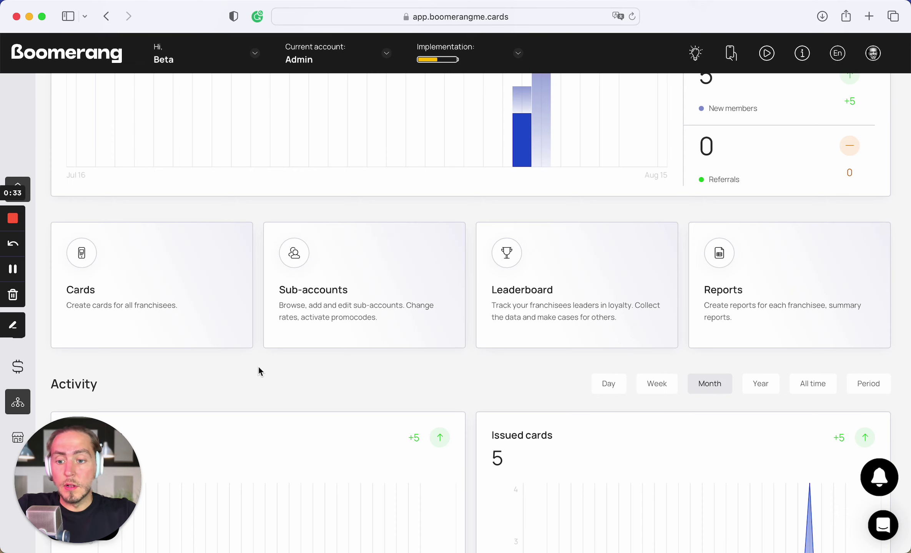
scroll(259, 369, "up", 1)
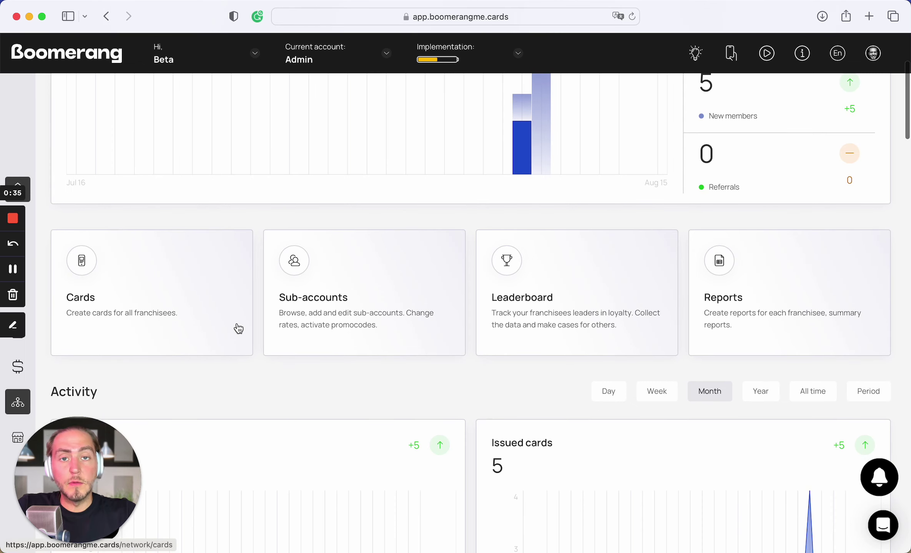
left_click(199, 317)
scroll(190, 230, "down", 3)
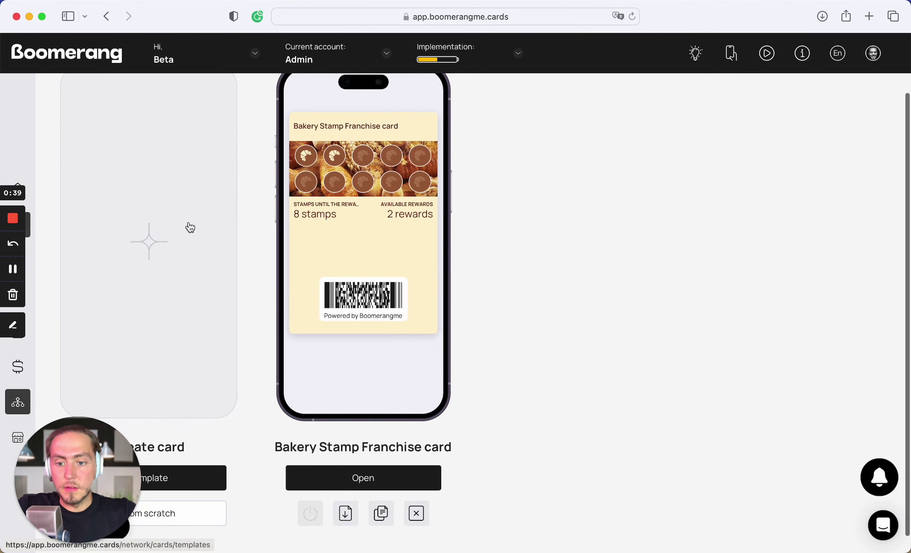
scroll(190, 228, "up", 3)
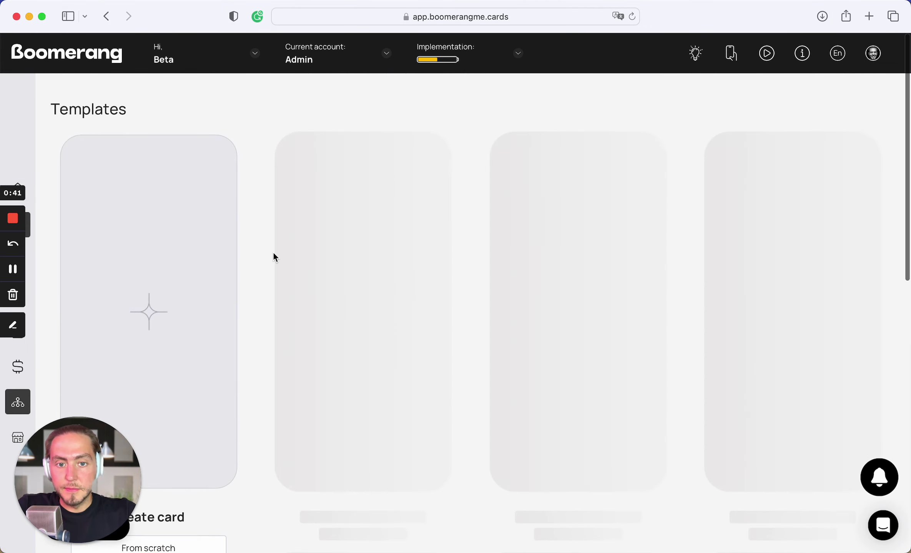
scroll(270, 291, "down", 2)
scroll(271, 291, "down", 10)
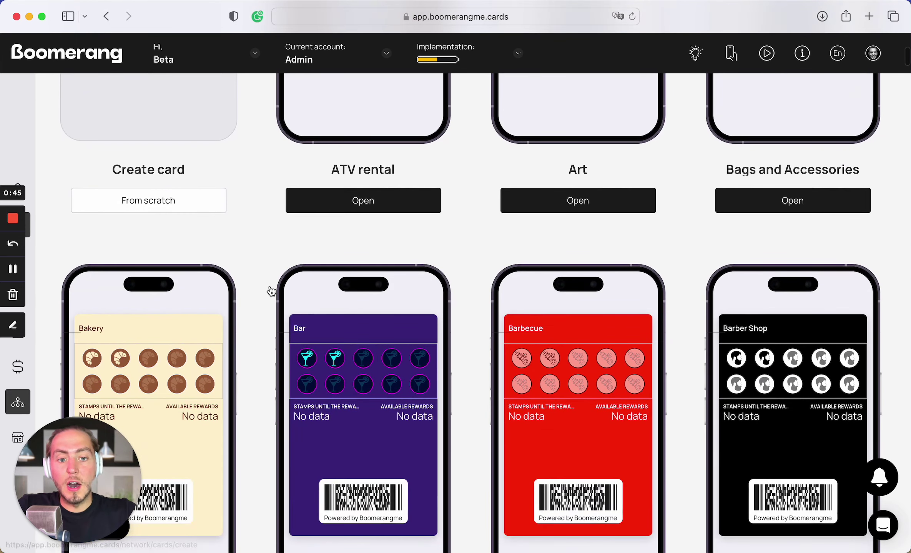
scroll(271, 291, "down", 10)
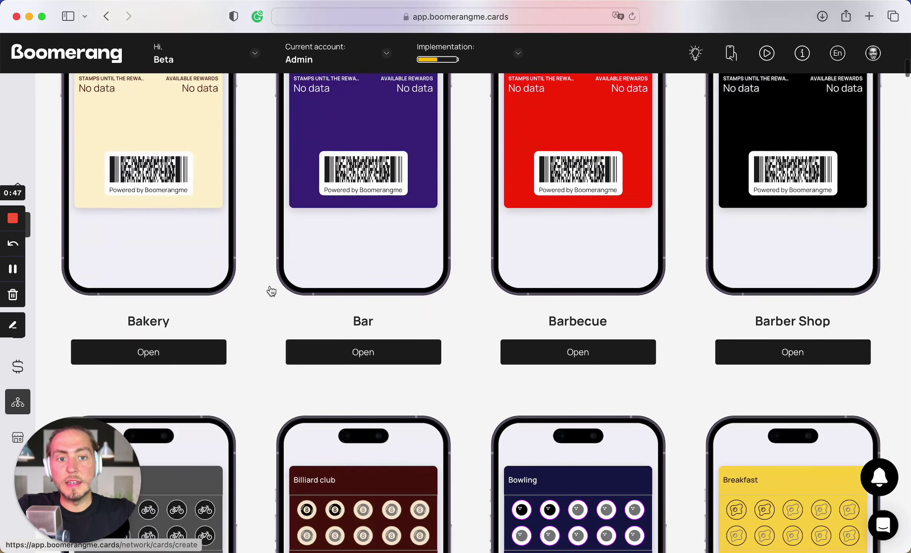
scroll(271, 291, "down", 18)
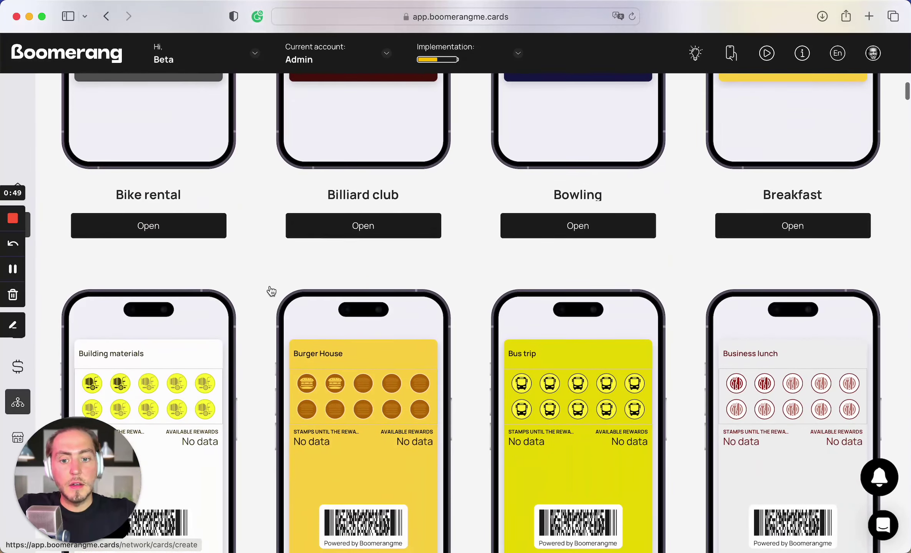
scroll(271, 291, "down", 18)
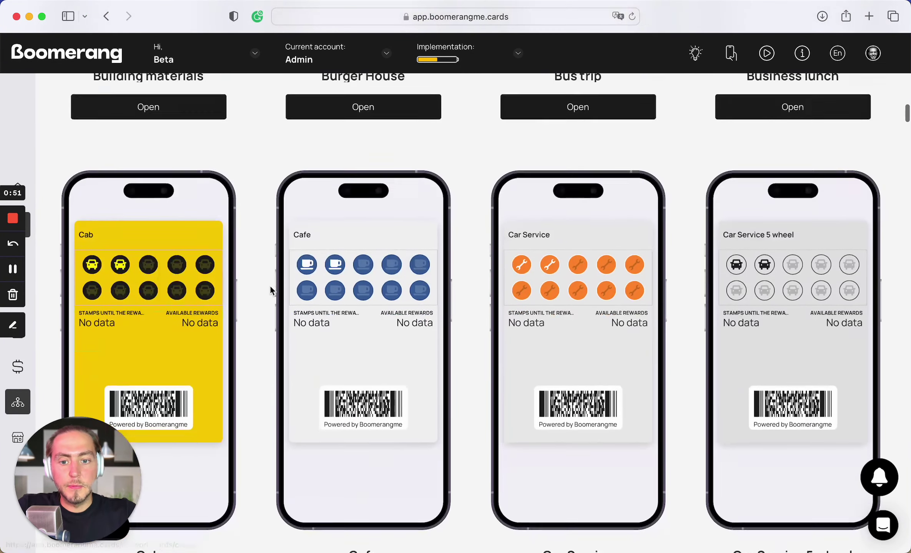
Open the Cafe template, change its card type from Stamp to Reward, and continue to Settings
left_click(384, 230)
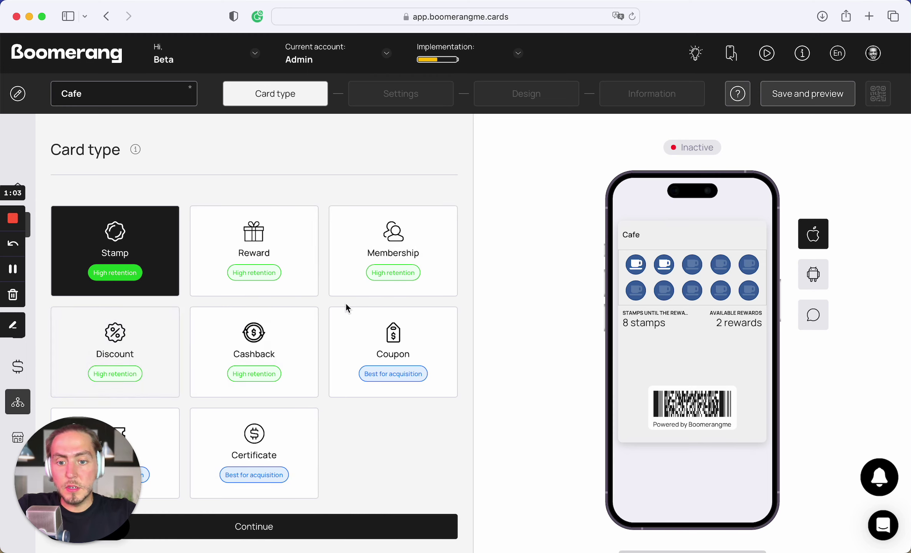
scroll(345, 305, "down", 3)
scroll(335, 403, "up", 2)
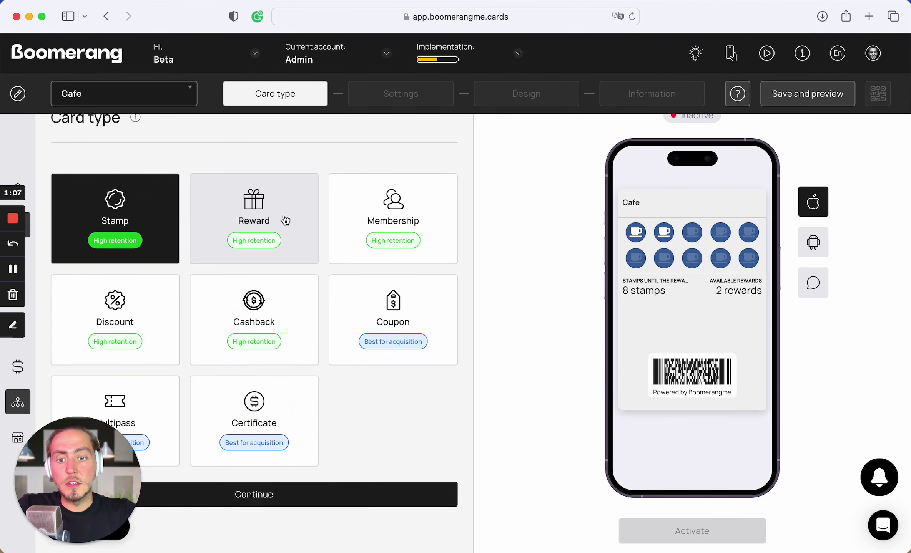
left_click(285, 219)
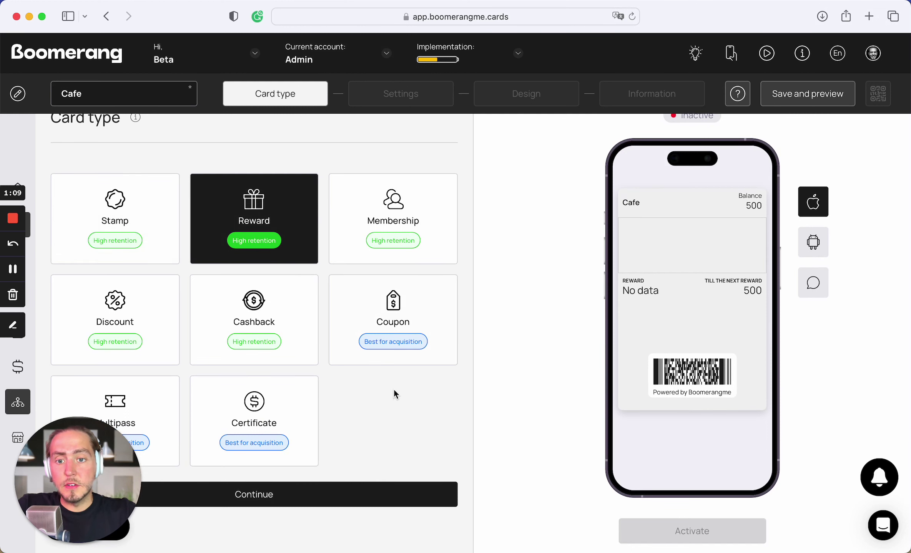
scroll(377, 414, "down", 1)
left_click(291, 462)
scroll(338, 379, "up", 3)
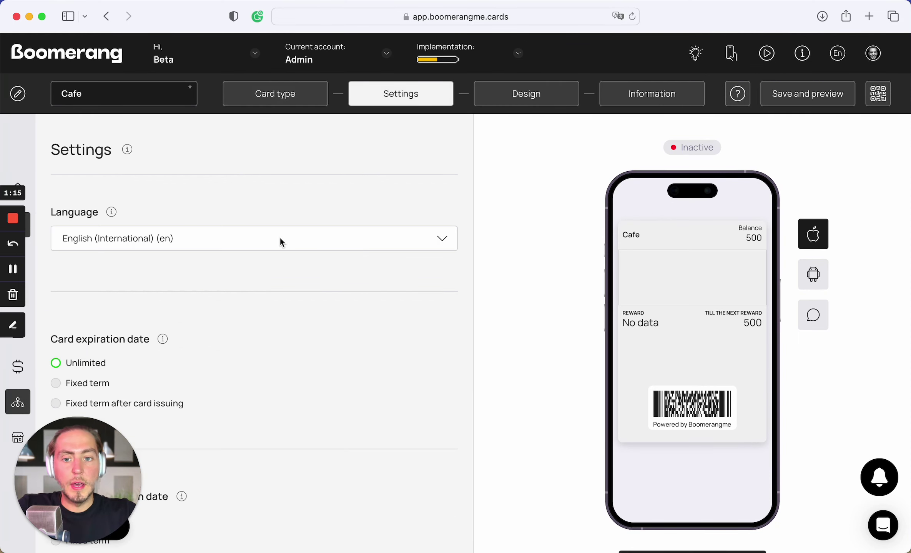
Rename the card to 'Cafe Reward Franchise card'
left_click(122, 92)
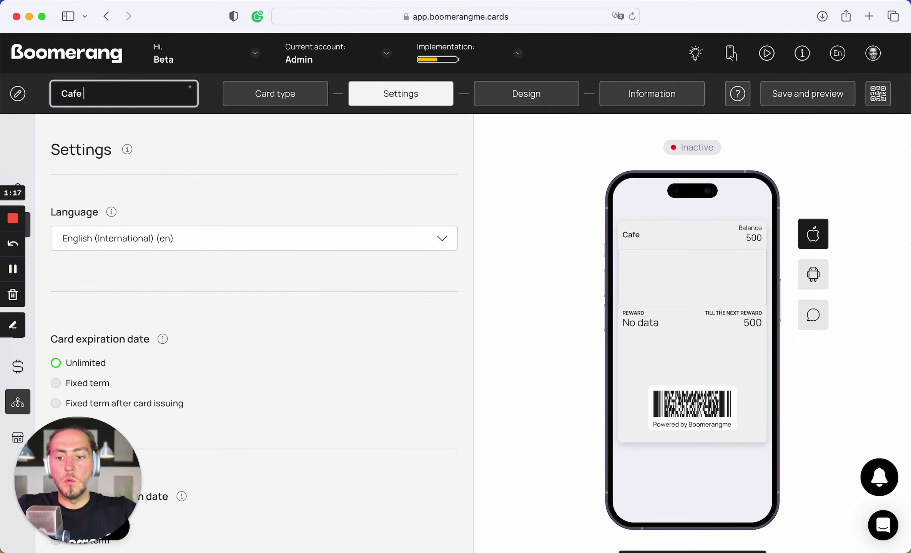
type("Reward Franchise card")
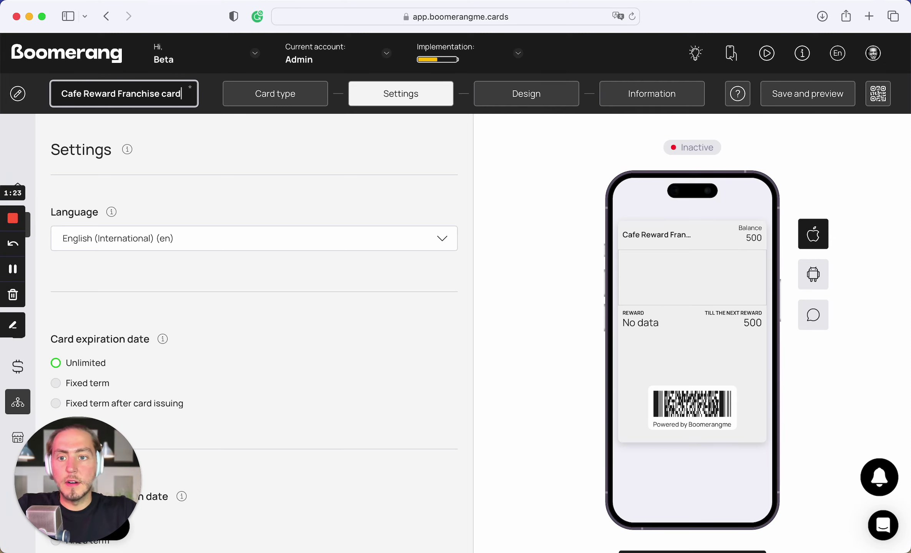
scroll(165, 192, "down", 2)
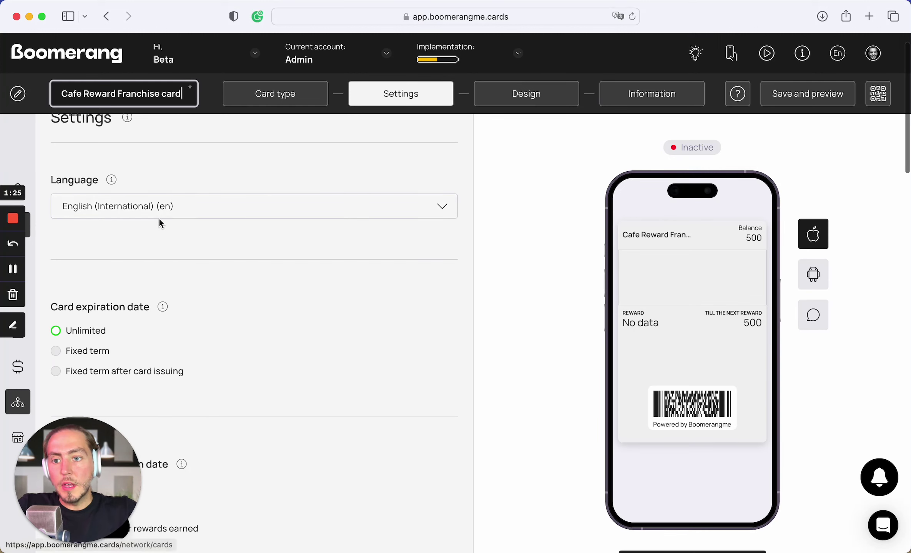
left_click(234, 250)
Set the phone mask to United States and continue to the Design step
scroll(233, 249, "down", 10)
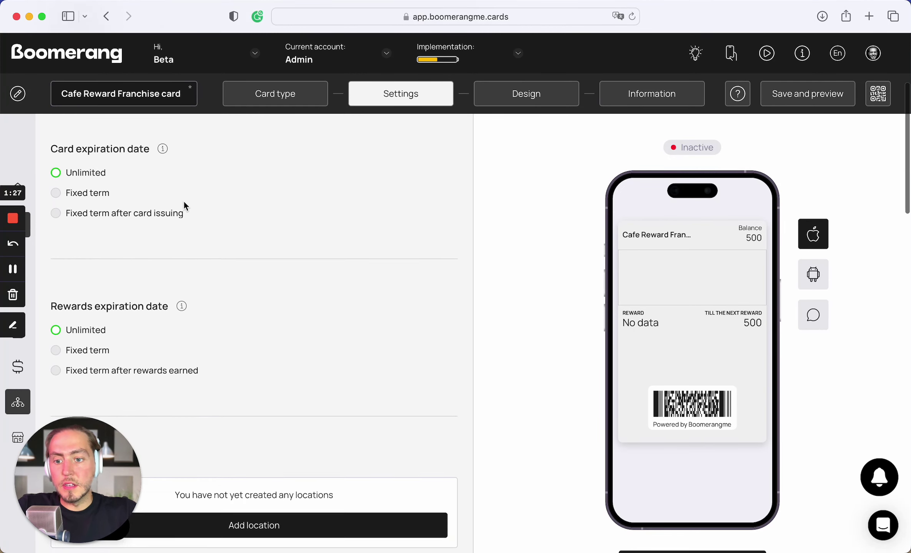
scroll(184, 203, "down", 8)
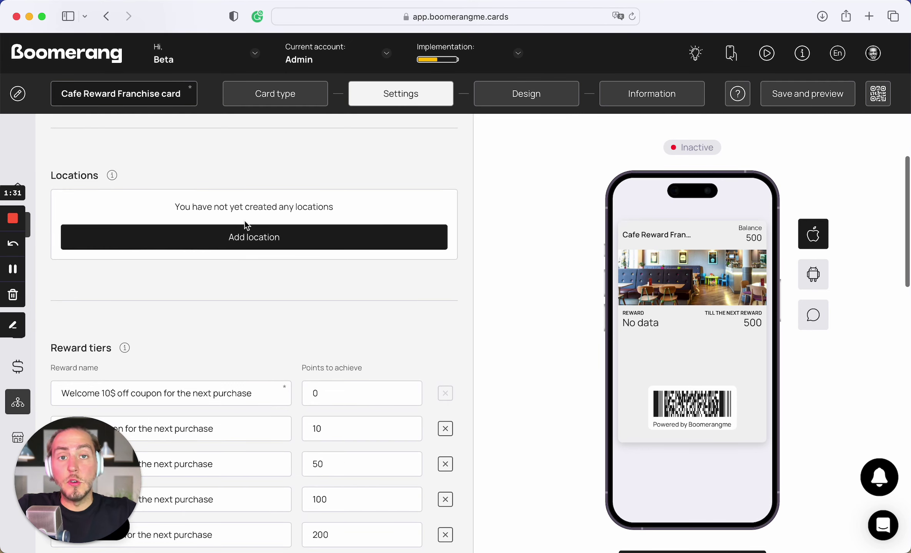
scroll(244, 221, "down", 2)
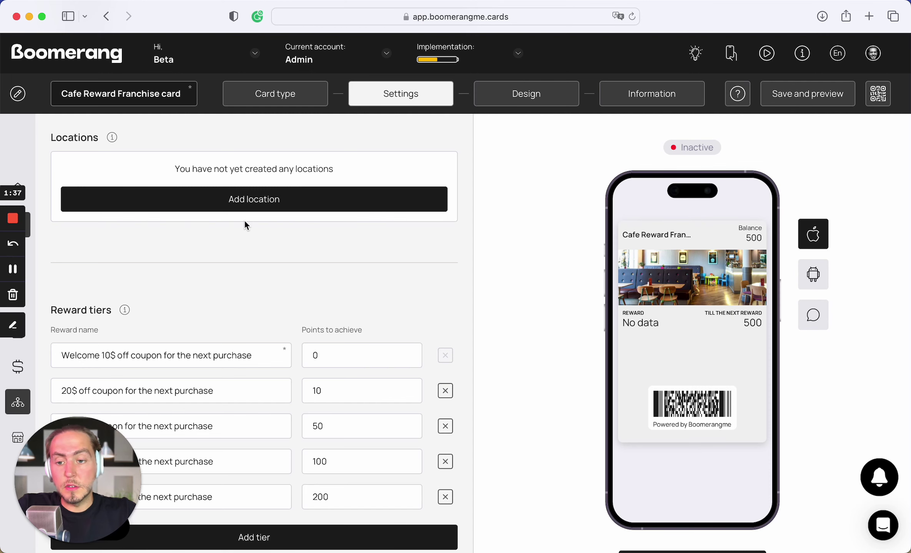
scroll(245, 225, "down", 6)
scroll(183, 197, "down", 12)
scroll(334, 216, "down", 12)
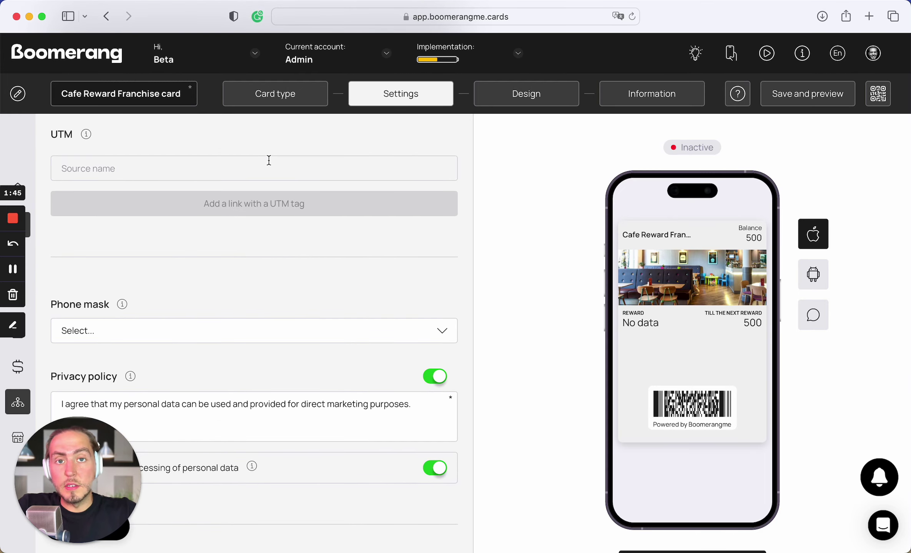
scroll(268, 160, "down", 6)
left_click(266, 163)
type("stat")
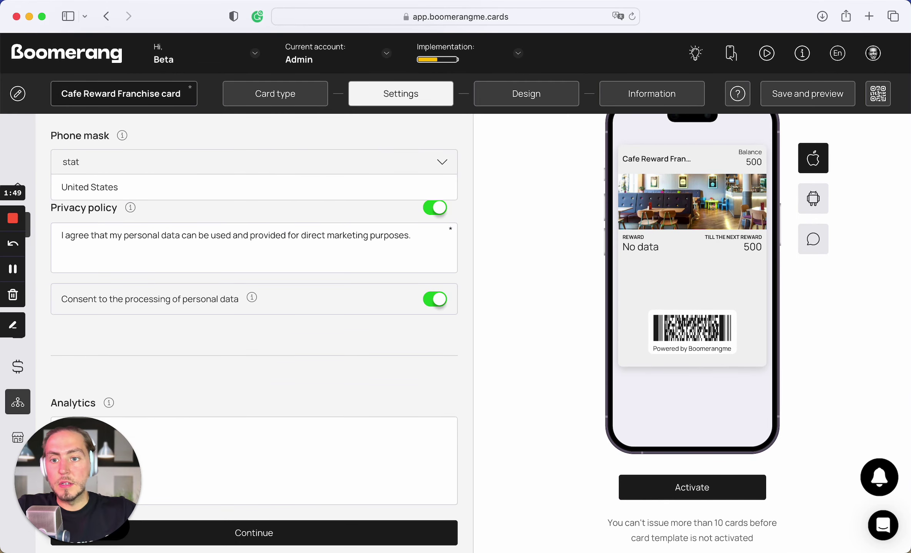
left_click(183, 192)
scroll(183, 197, "down", 1)
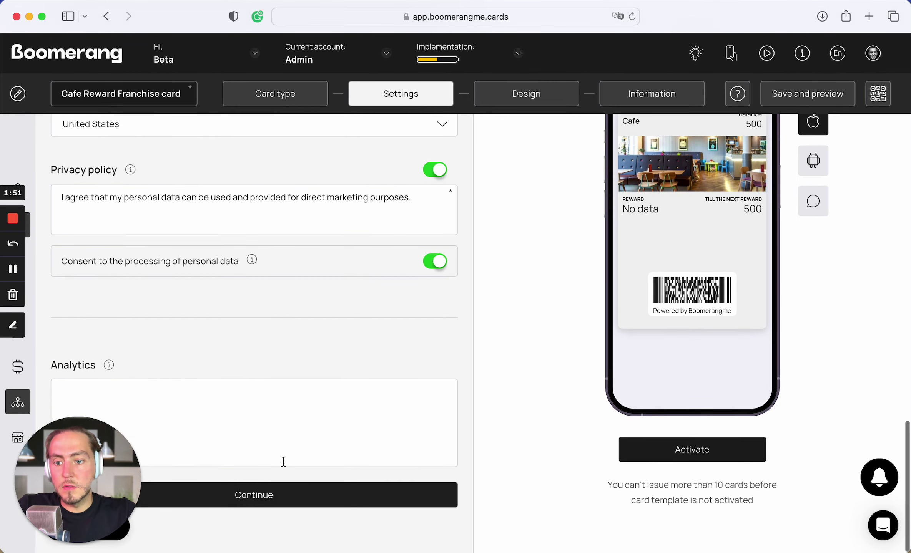
left_click(284, 460)
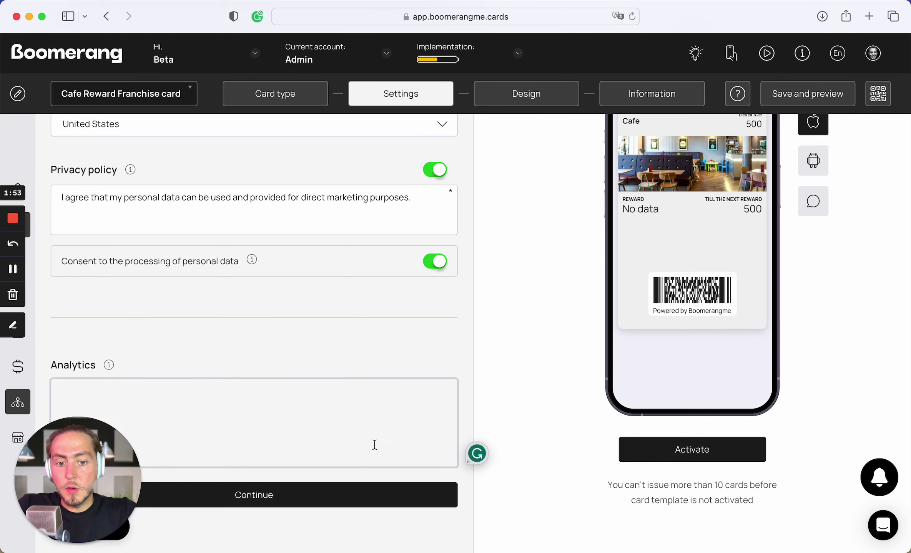
left_click(280, 498)
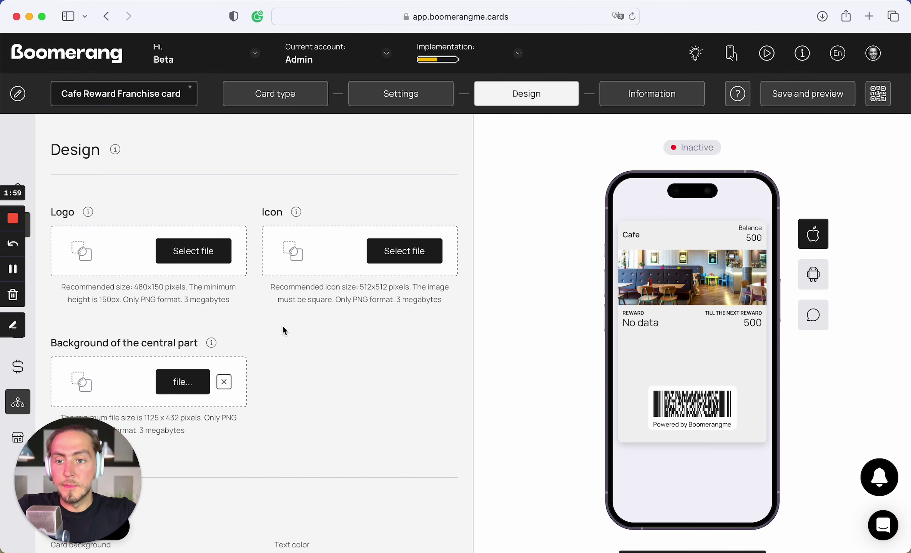
Scroll through the Design step without changing logo, colours or field names, then continue to Information
scroll(283, 327, "down", 1)
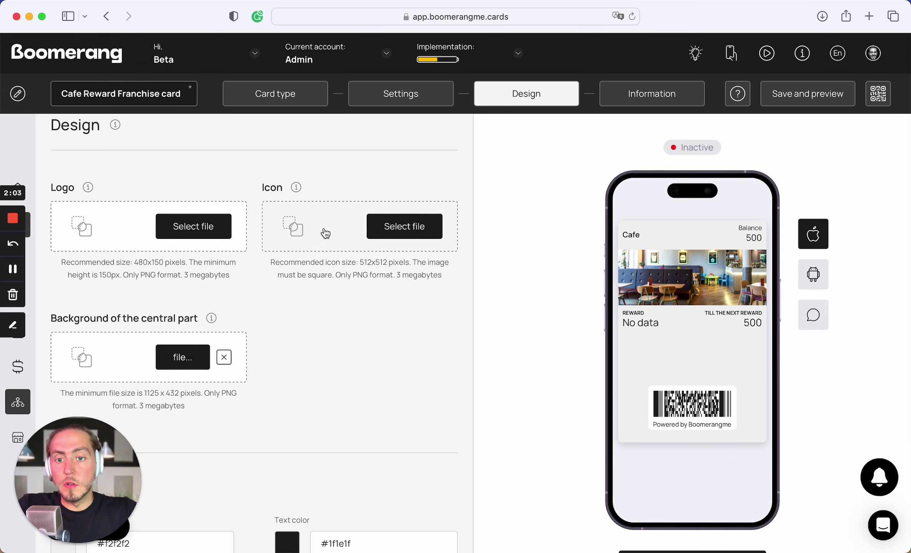
scroll(324, 233, "down", 3)
scroll(239, 316, "down", 7)
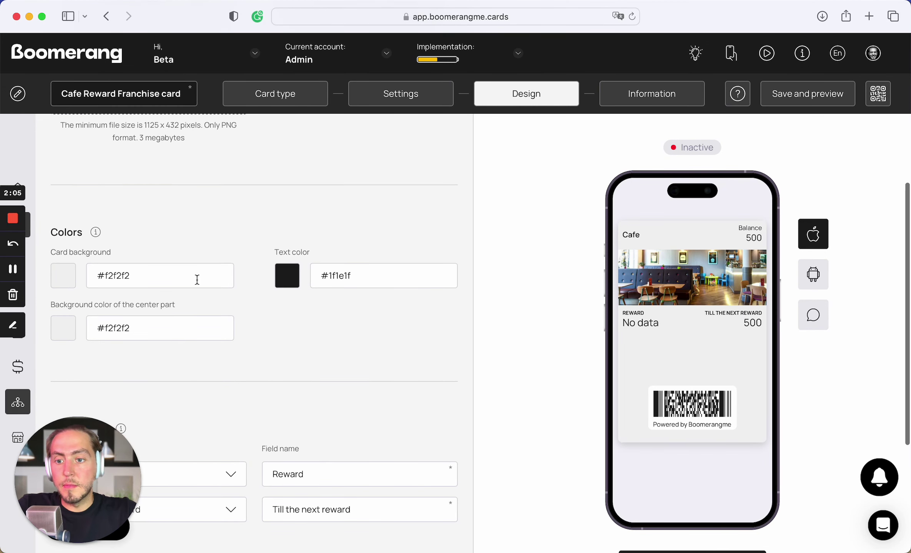
scroll(281, 284, "down", 3)
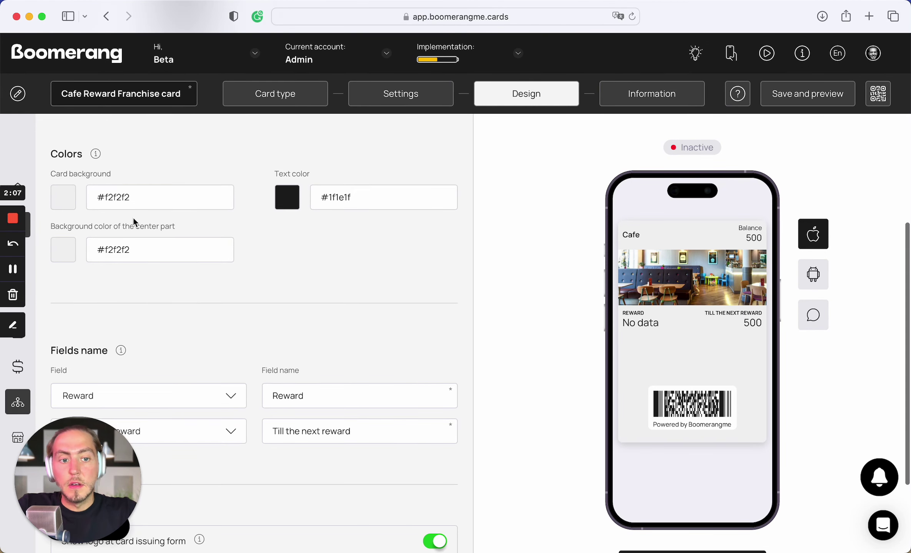
scroll(179, 294, "down", 5)
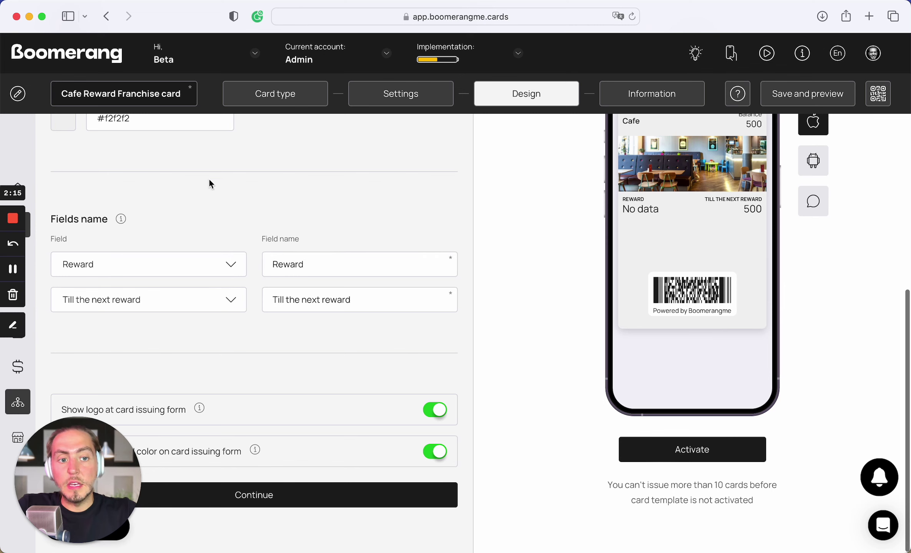
scroll(216, 289, "down", 1)
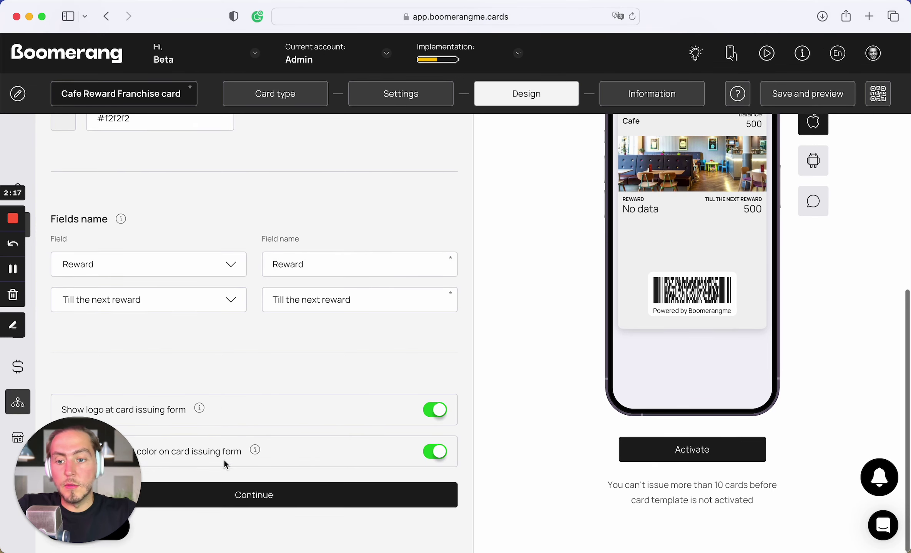
left_click(257, 485)
scroll(320, 236, "down", 3)
scroll(320, 236, "up", 3)
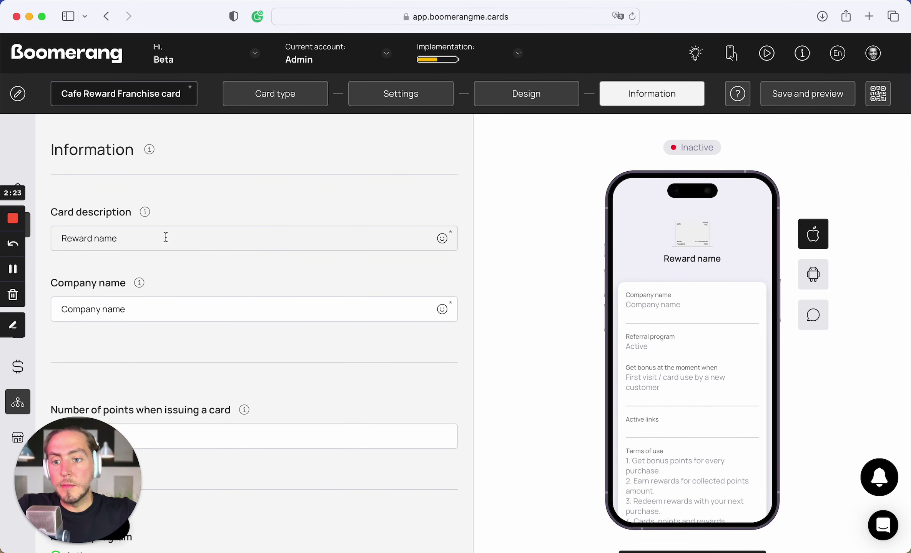
Review starting points, referral, links and terms of use, then finish to save the card
scroll(165, 236, "down", 3)
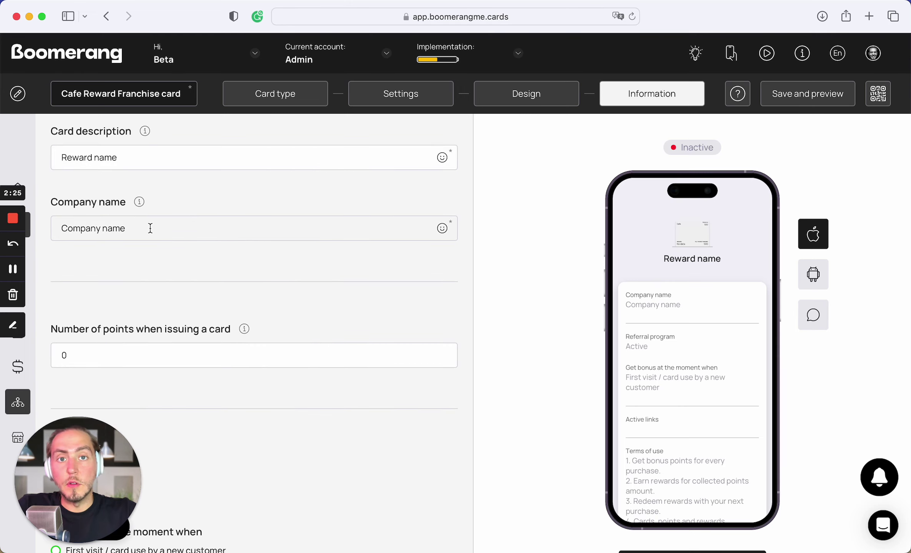
scroll(150, 229, "down", 5)
left_click(142, 224)
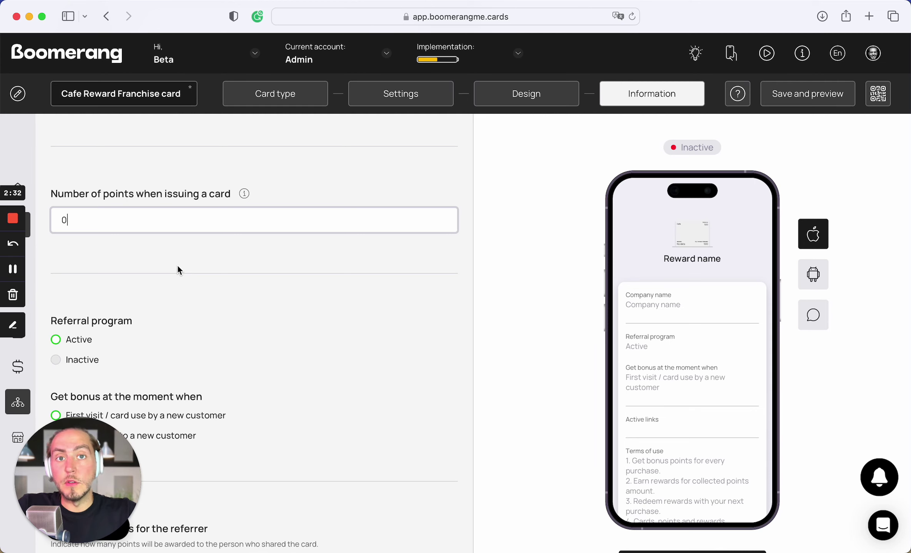
scroll(178, 267, "down", 4)
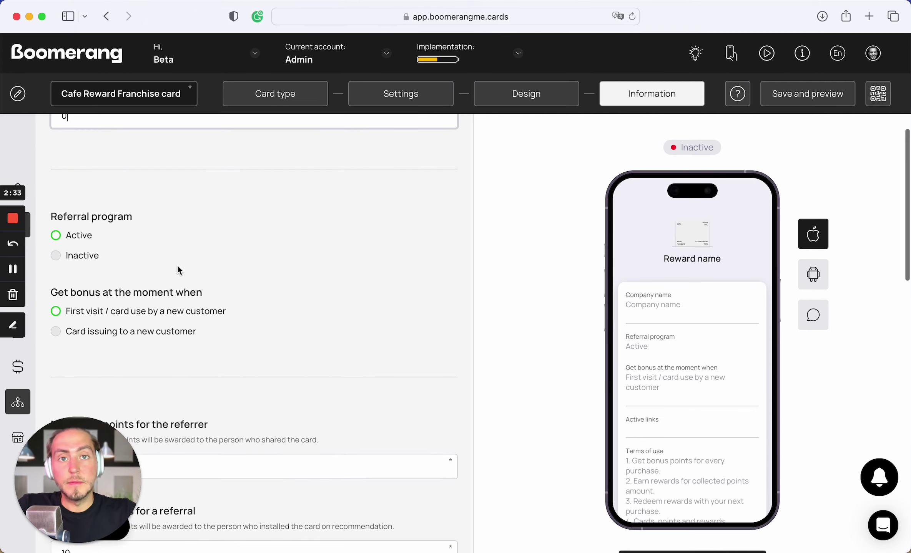
scroll(177, 267, "down", 2)
scroll(129, 209, "down", 2)
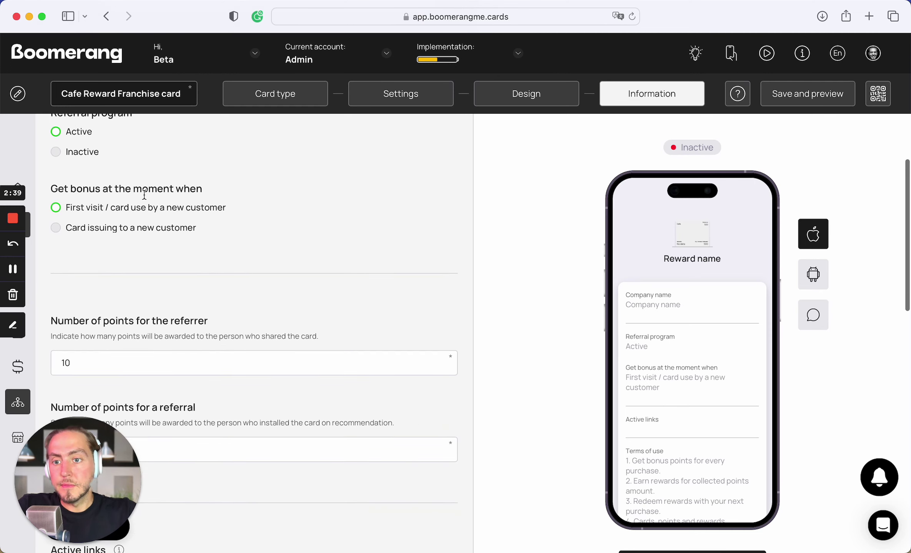
scroll(166, 193, "down", 5)
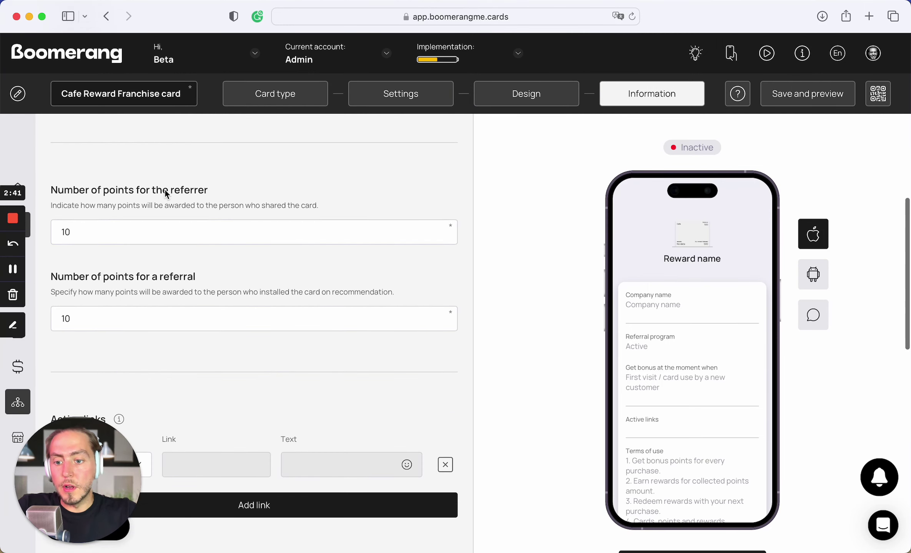
scroll(165, 192, "down", 2)
scroll(256, 169, "down", 8)
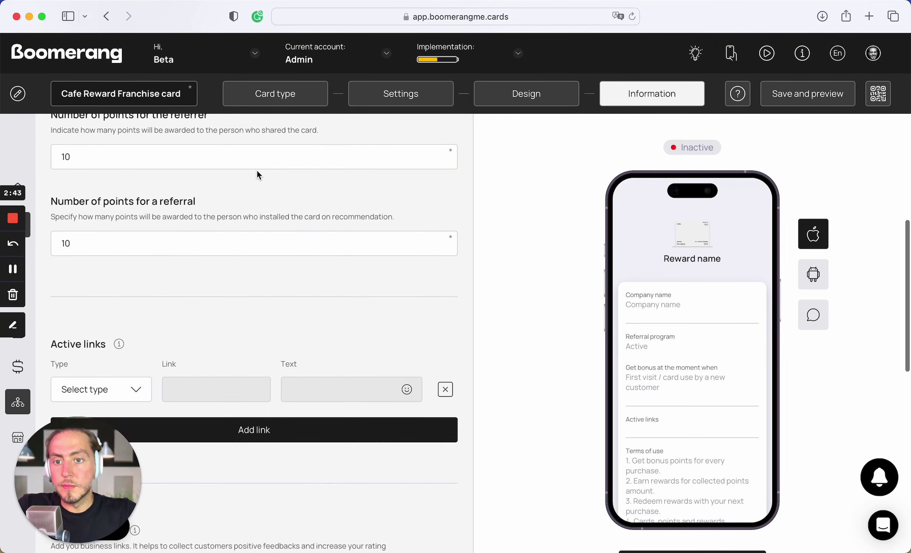
scroll(256, 170, "down", 10)
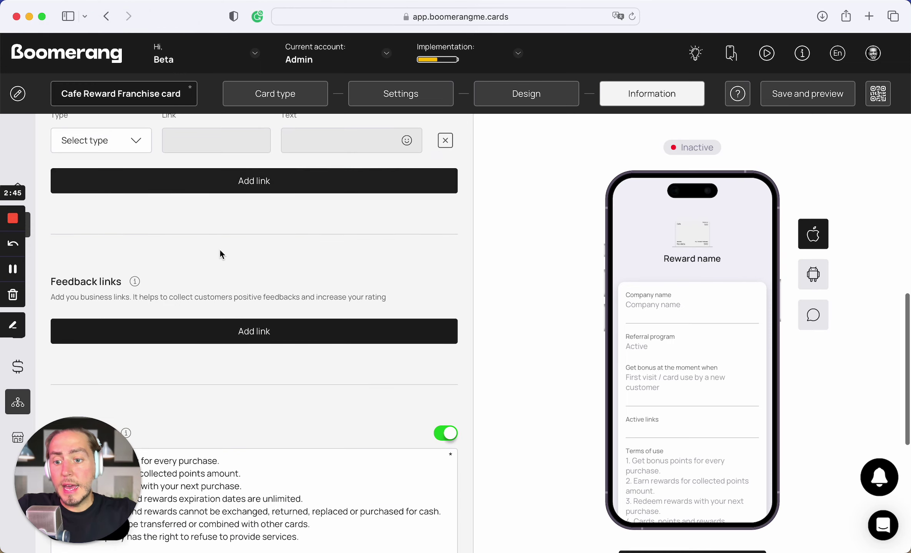
scroll(251, 224, "down", 4)
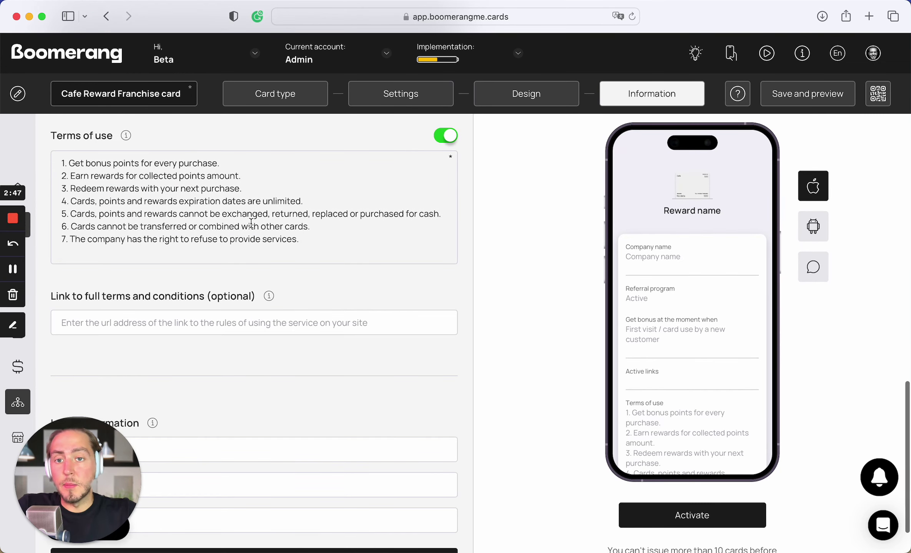
scroll(251, 224, "down", 1)
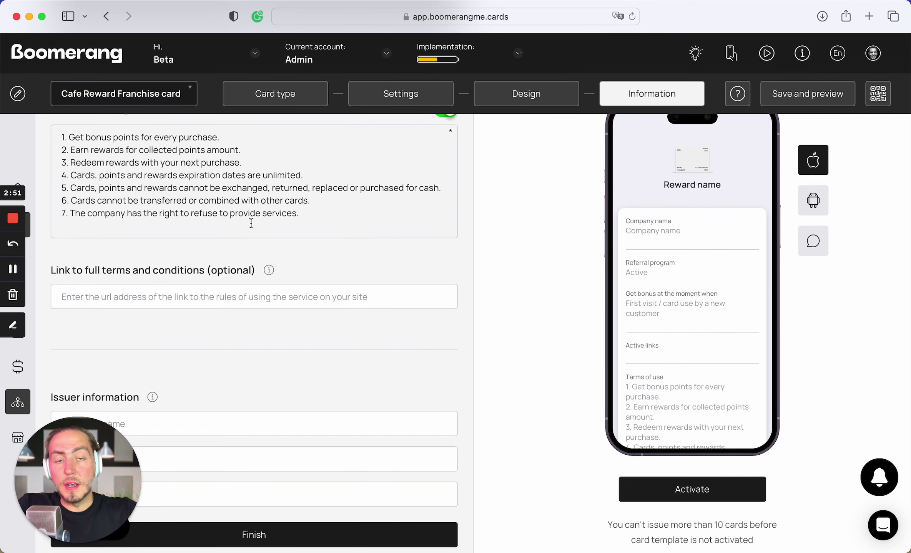
scroll(251, 224, "down", 2)
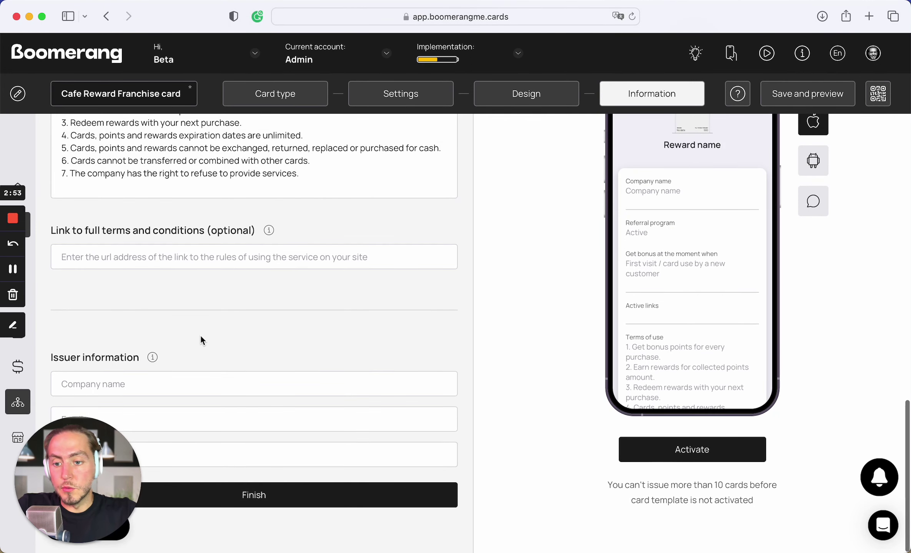
left_click(241, 497)
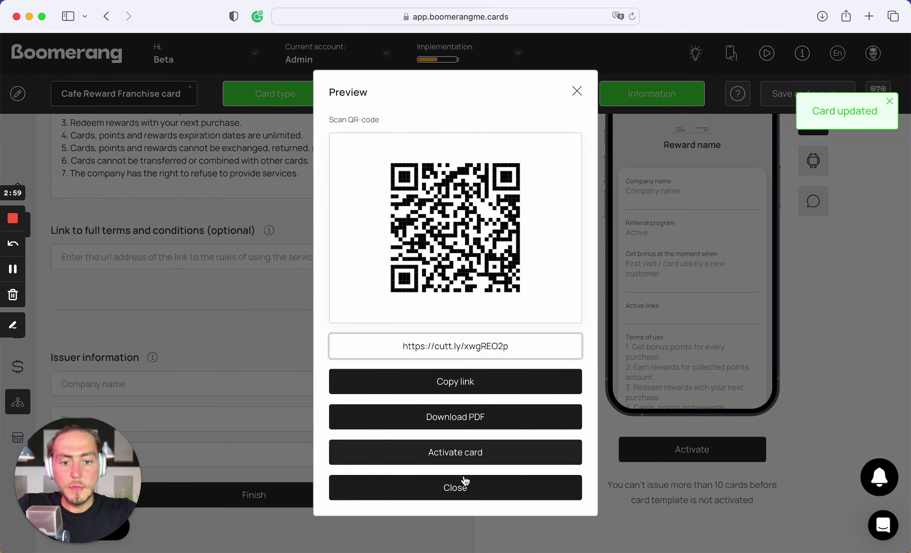
Activate the card, skip the QR code PDF download, and return to the Franchise dashboard
left_click(485, 451)
left_click(325, 401)
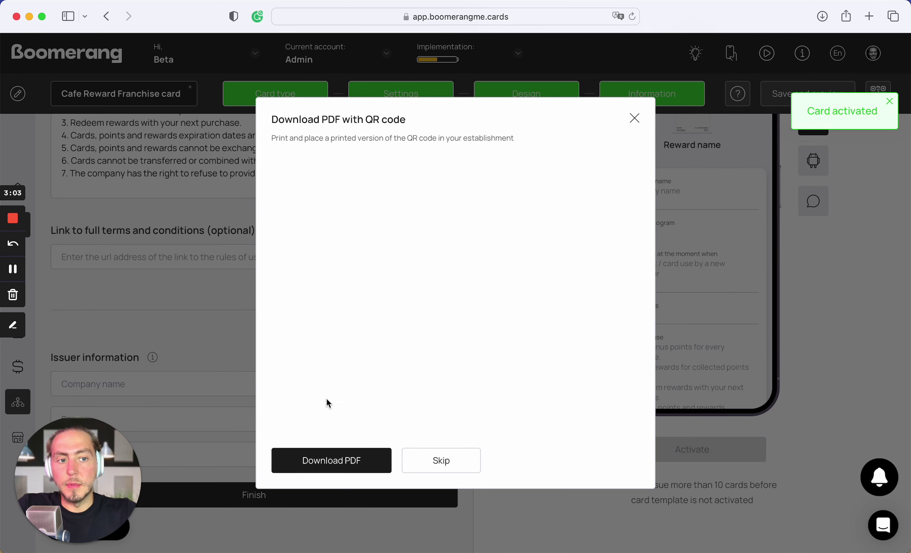
left_click(419, 471)
left_click(466, 388)
scroll(275, 259, "up", 10)
left_click(102, 65)
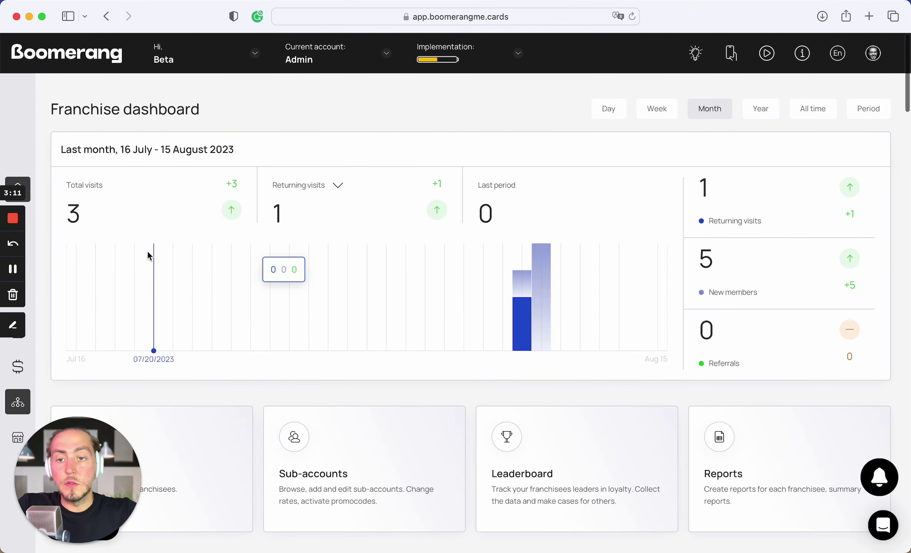
Go from the Franchise dashboard's Cards tile to the Sub-accounts page
scroll(318, 322, "down", 5)
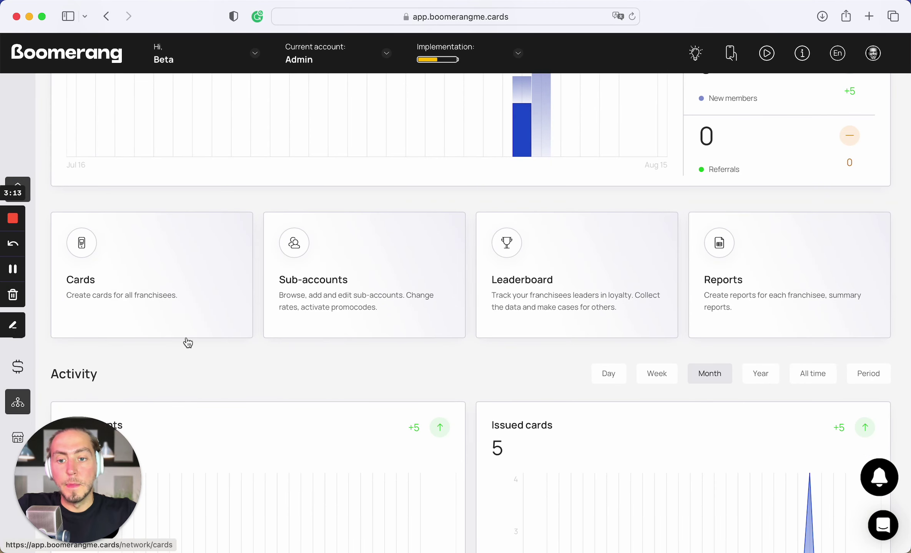
left_click(186, 330)
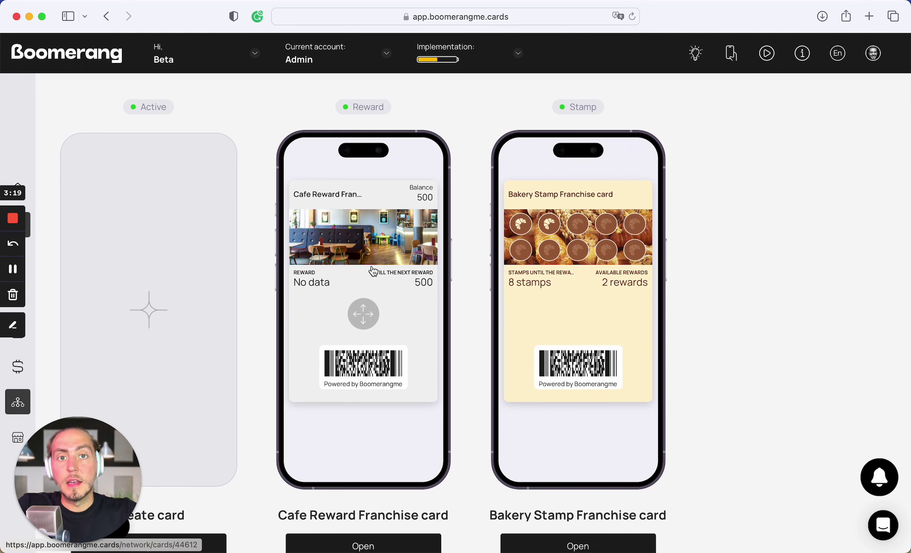
scroll(372, 271, "down", 3)
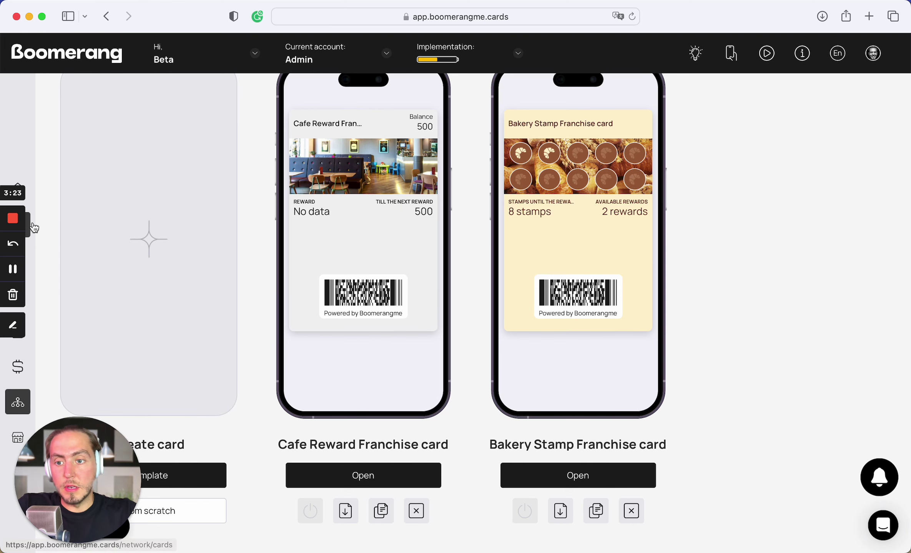
left_click(31, 268)
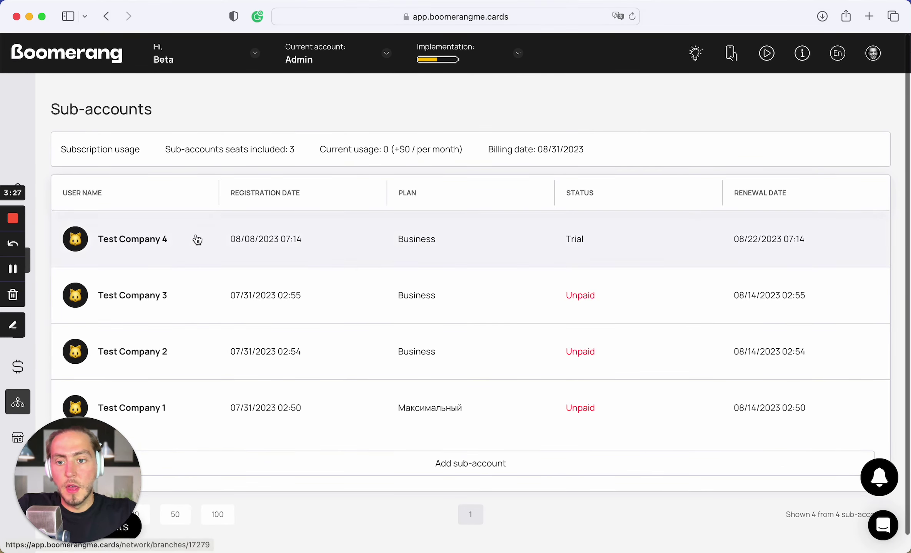
Open the Test Company 4 profile and authorize as that sub-account
left_click(156, 244)
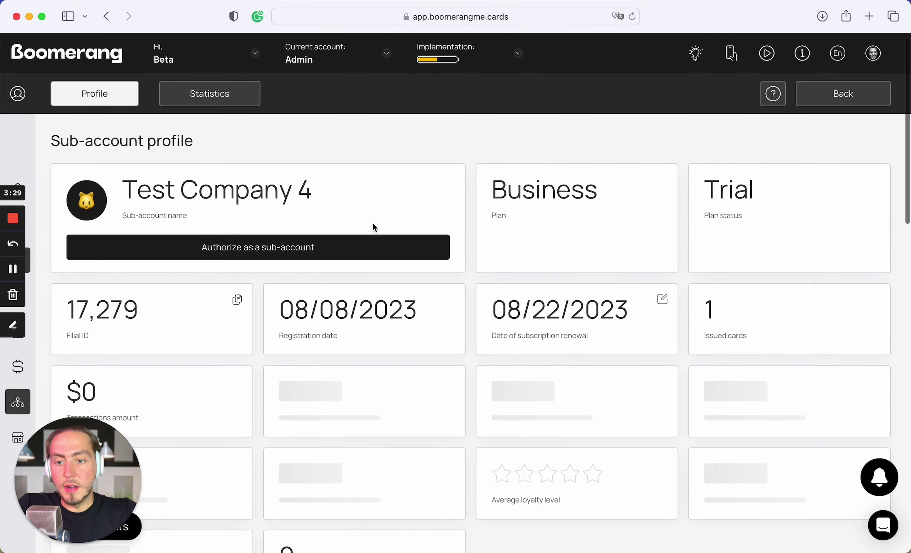
scroll(330, 210, "down", 2)
left_click(295, 190)
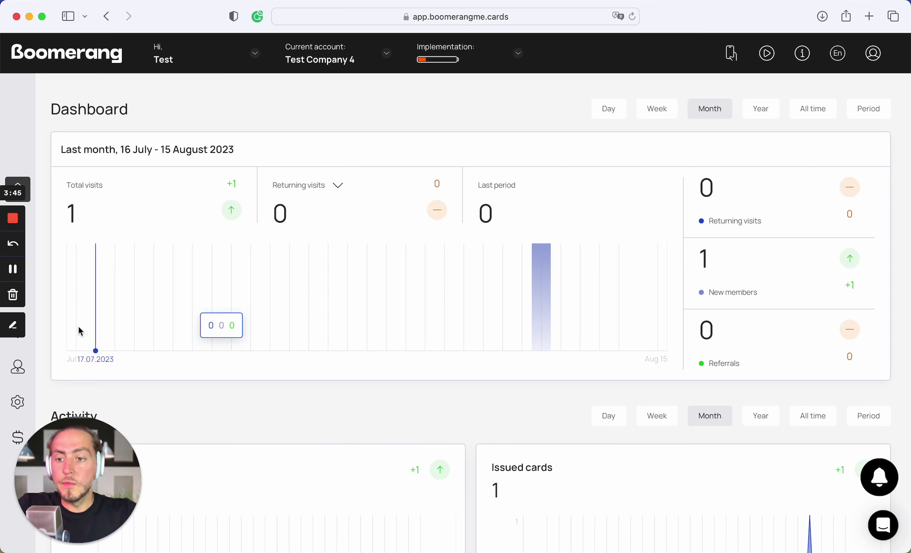
Browse Test Company 4's Cards section and open the Cafe Reward Franchise card
left_click(35, 230)
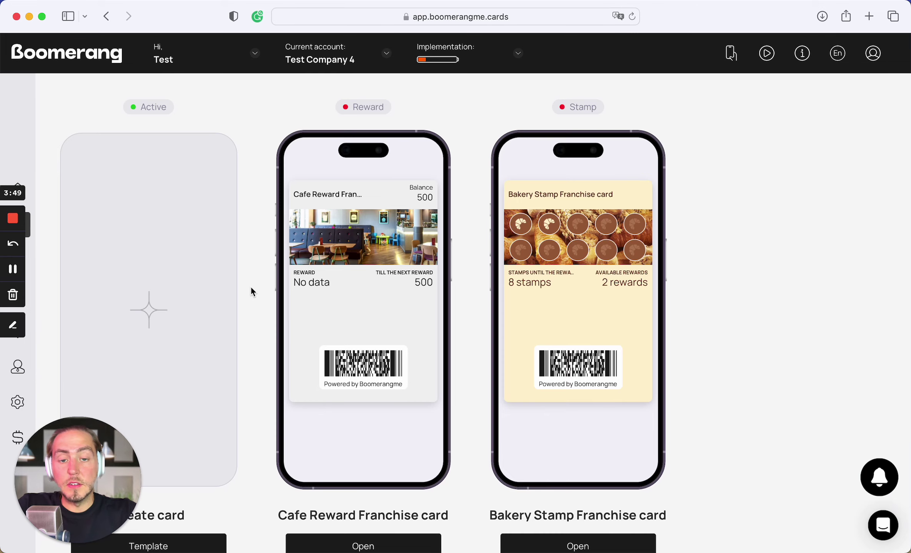
scroll(251, 288, "down", 3)
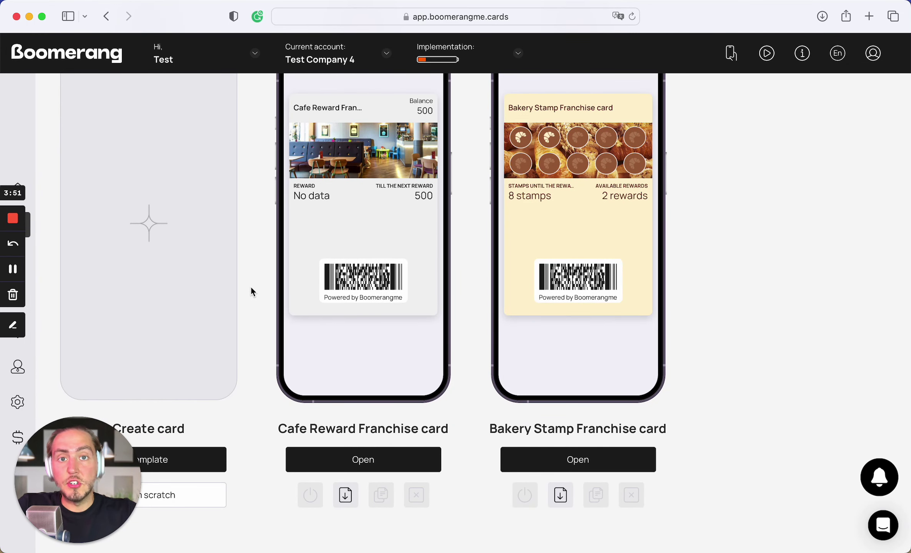
scroll(251, 292, "up", 3)
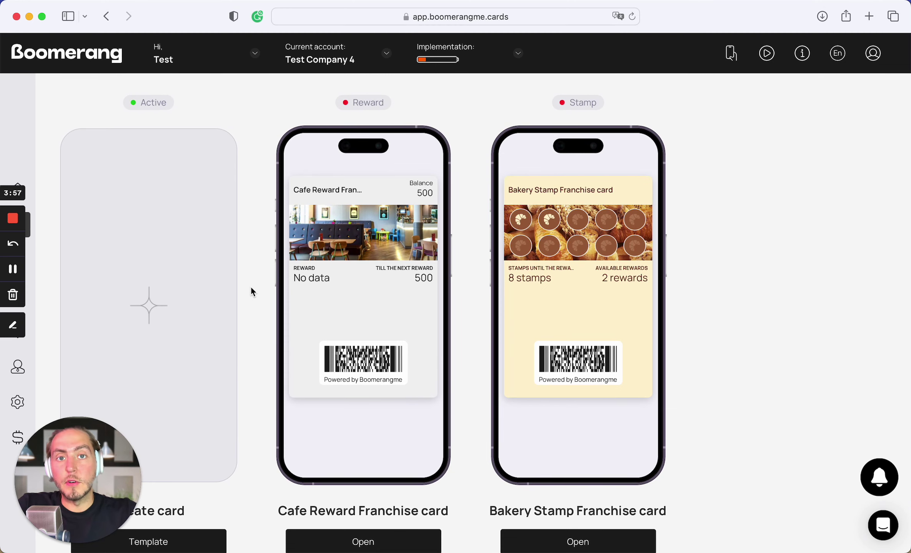
scroll(250, 289, "down", 3)
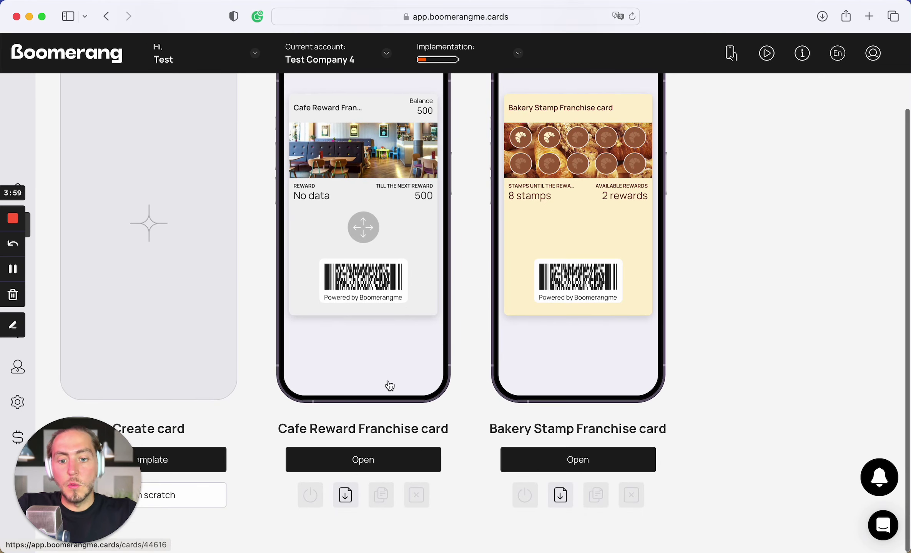
scroll(389, 386, "up", 3)
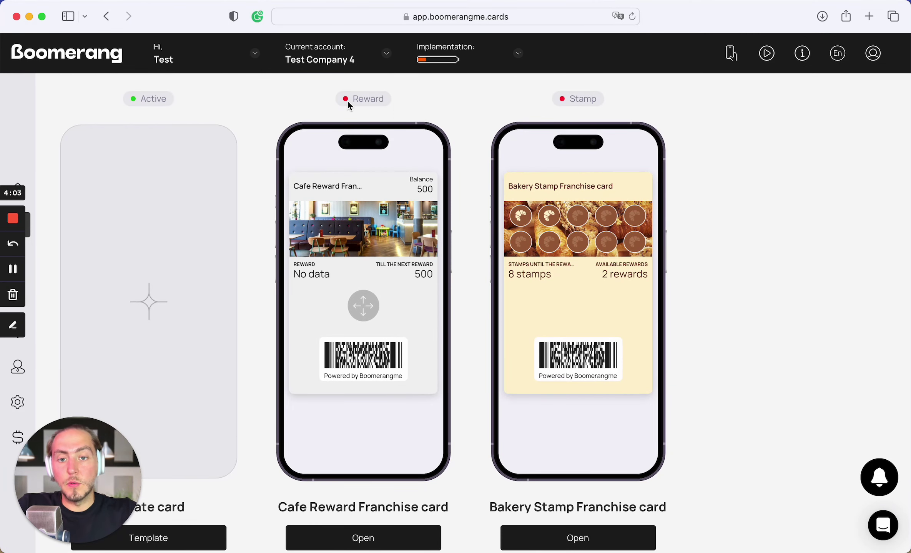
scroll(377, 276, "down", 3)
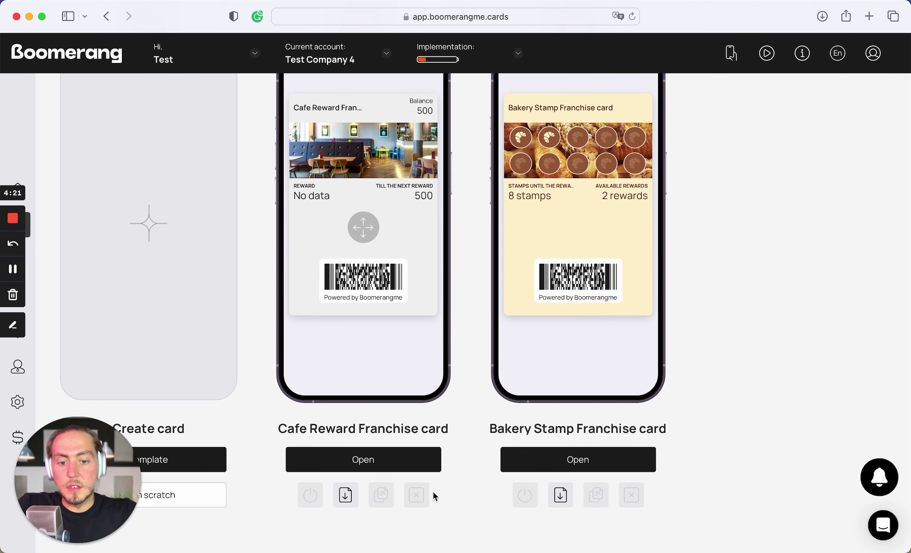
scroll(415, 498, "up", 3)
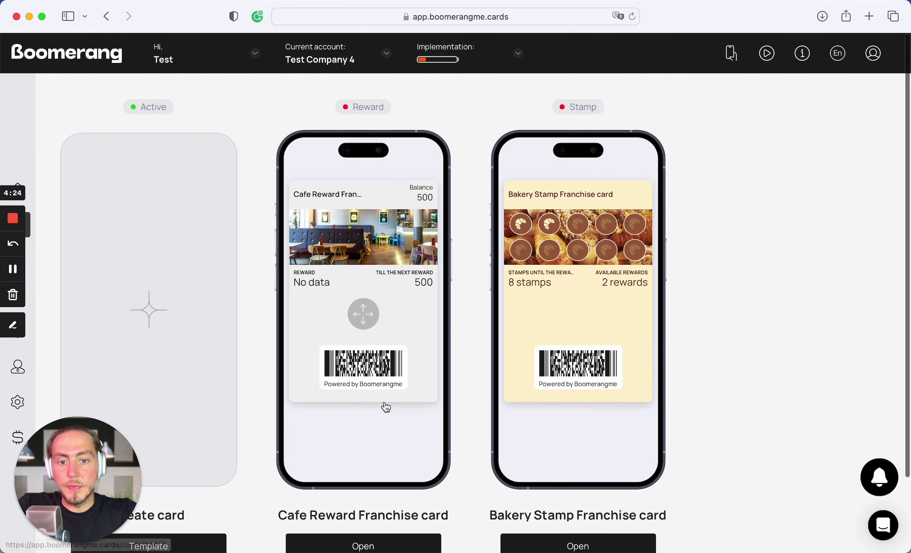
scroll(385, 364, "down", 3)
left_click(396, 306)
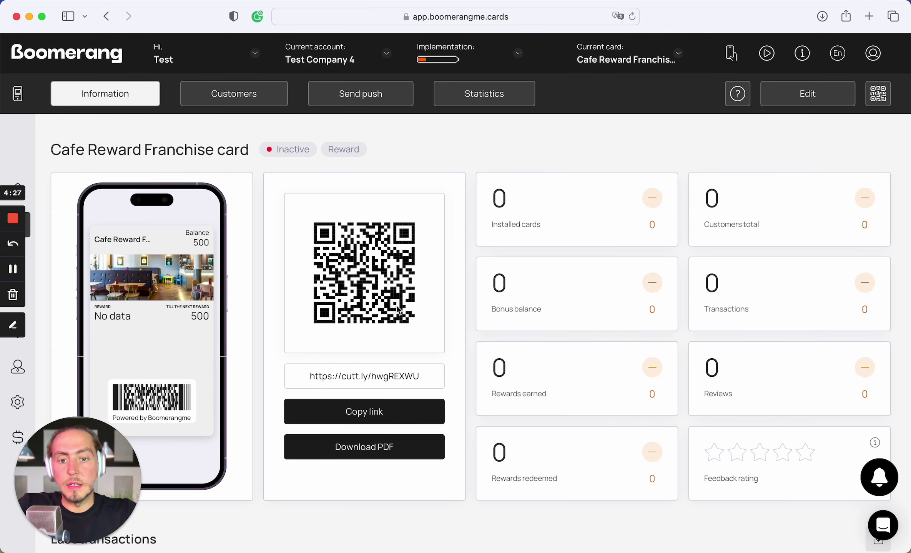
Look over the card's QR code and short link, then open the card in the editor
scroll(397, 309, "down", 5)
scroll(397, 309, "up", 5)
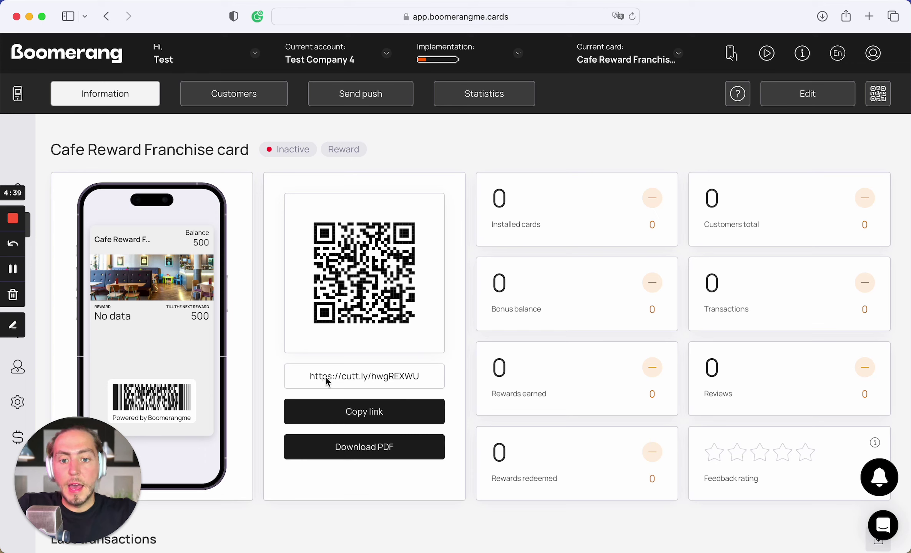
left_click_drag(305, 377, 429, 378)
left_click(445, 366)
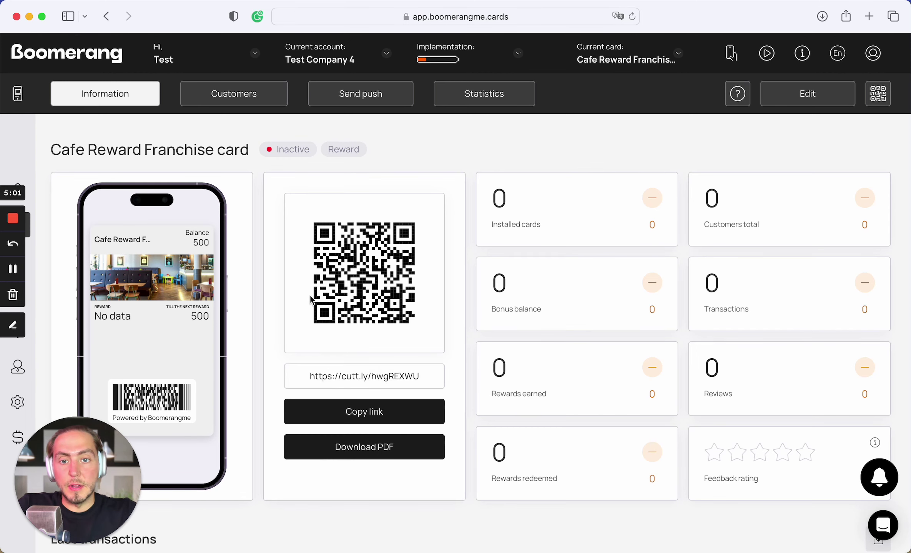
scroll(415, 265, "down", 1)
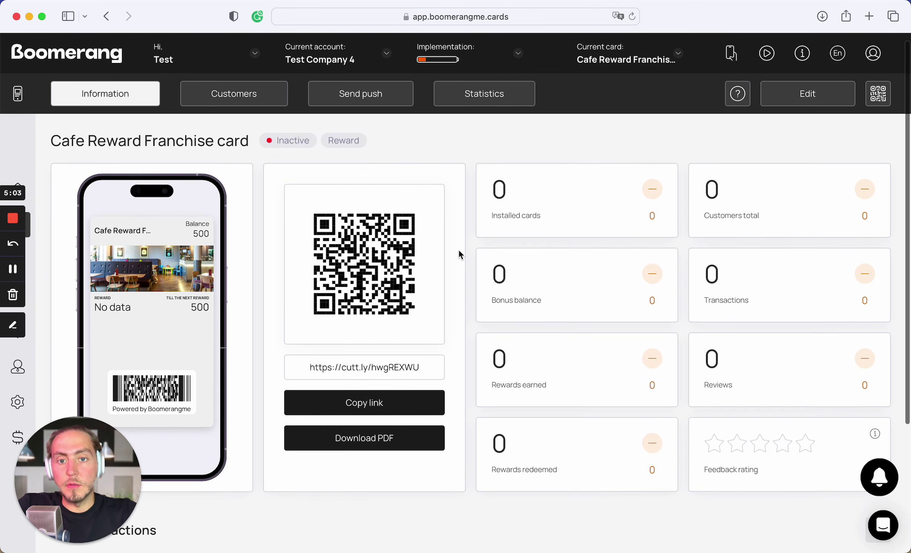
left_click(849, 99)
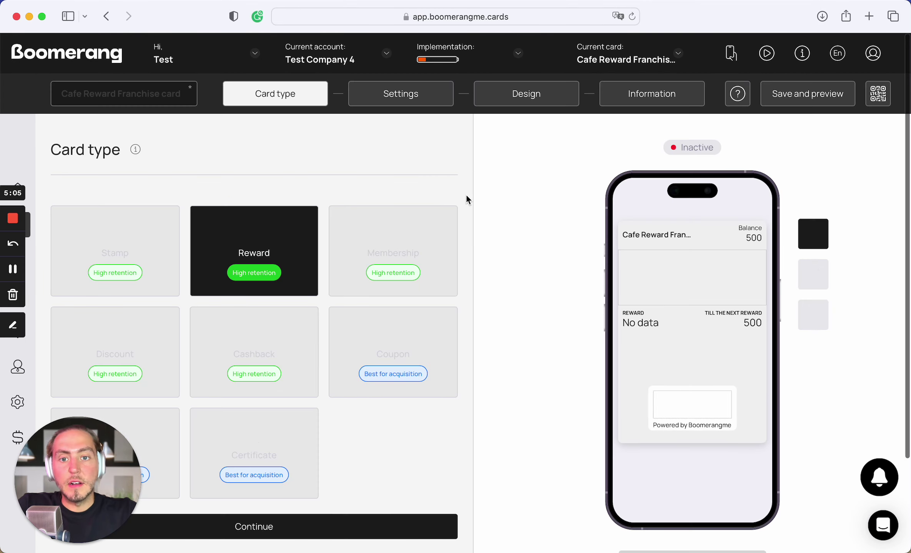
Keep the Reward card type and continue through Settings, past the Analytics field, to the Design step
scroll(385, 181, "down", 1)
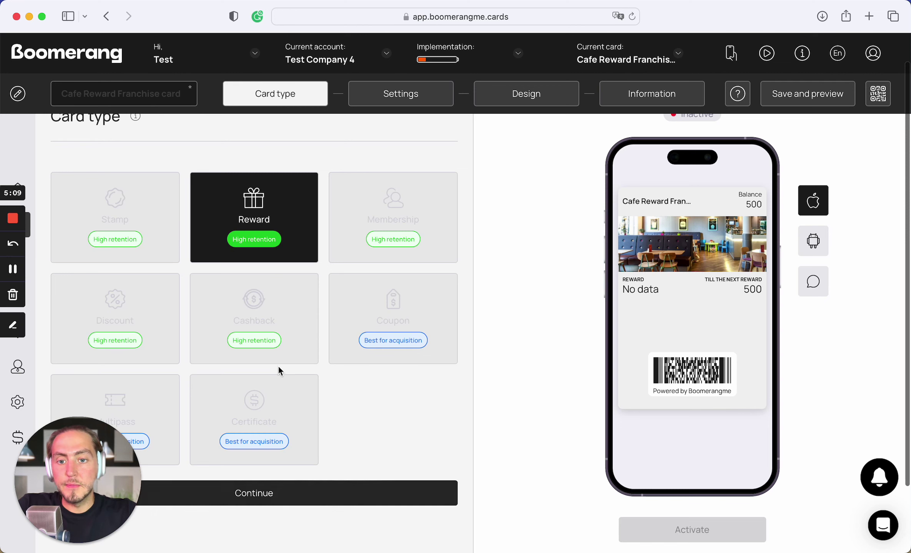
left_click(310, 488)
scroll(393, 259, "down", 10)
scroll(393, 263, "down", 15)
scroll(393, 263, "down", 3)
left_click(339, 388)
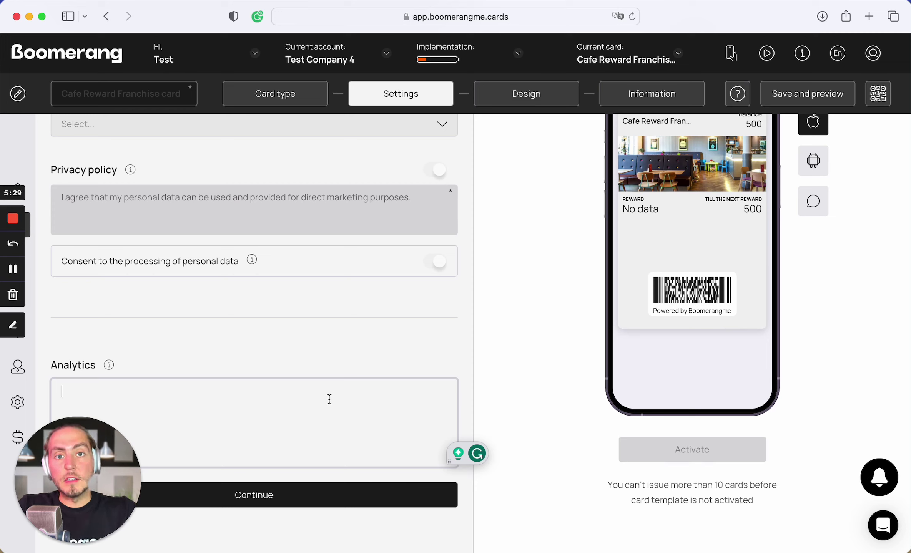
left_click(340, 506)
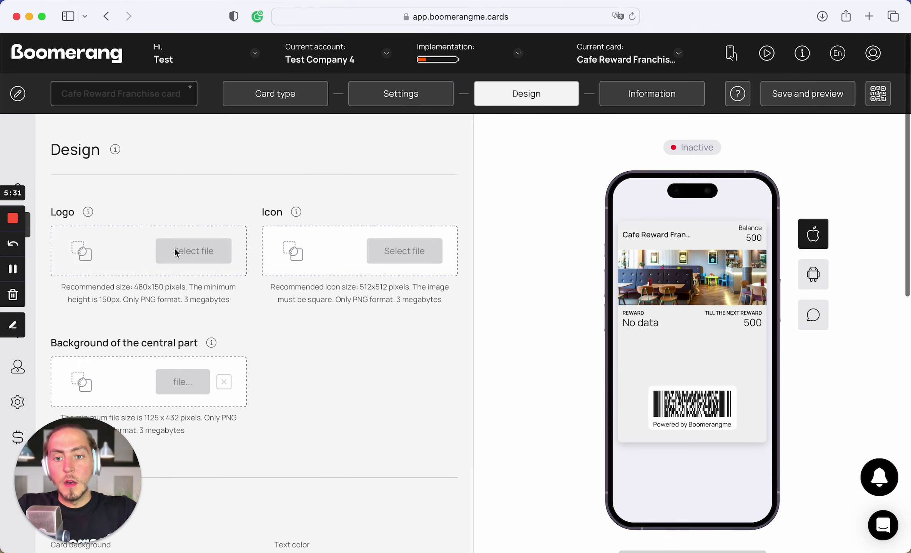
On the Information step, add a URL active link to boomerangme.biz with the text 'website'
scroll(182, 348, "down", 10)
scroll(230, 235, "down", 5)
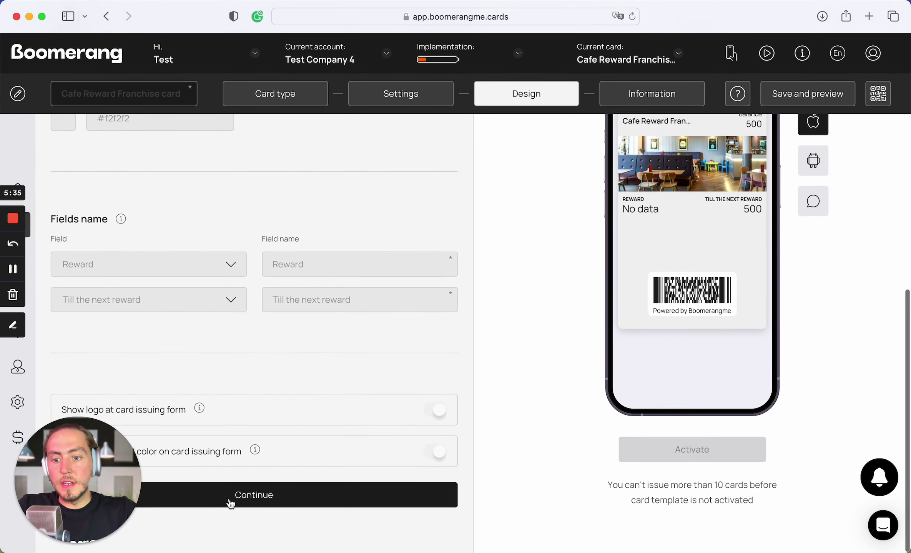
left_click(314, 500)
scroll(322, 288, "down", 10)
scroll(322, 292, "down", 12)
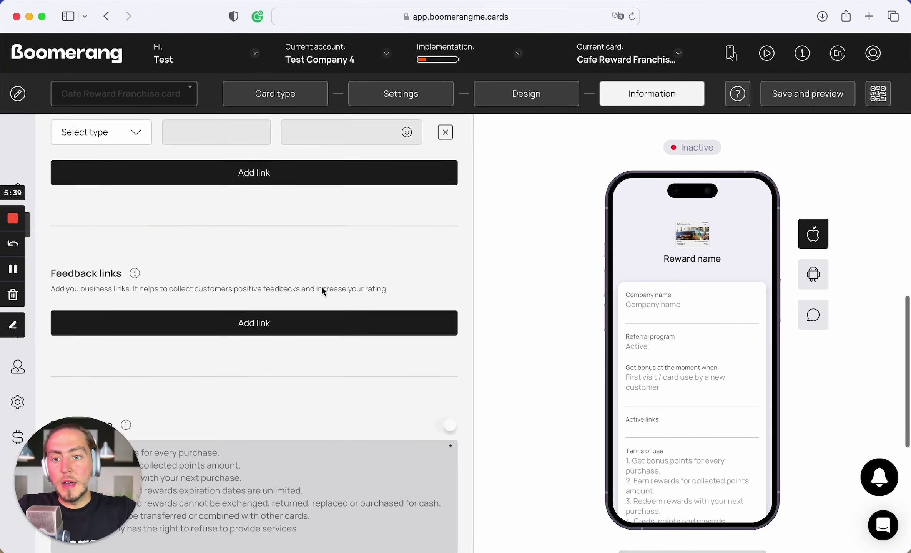
scroll(291, 300, "up", 3)
left_click(105, 238)
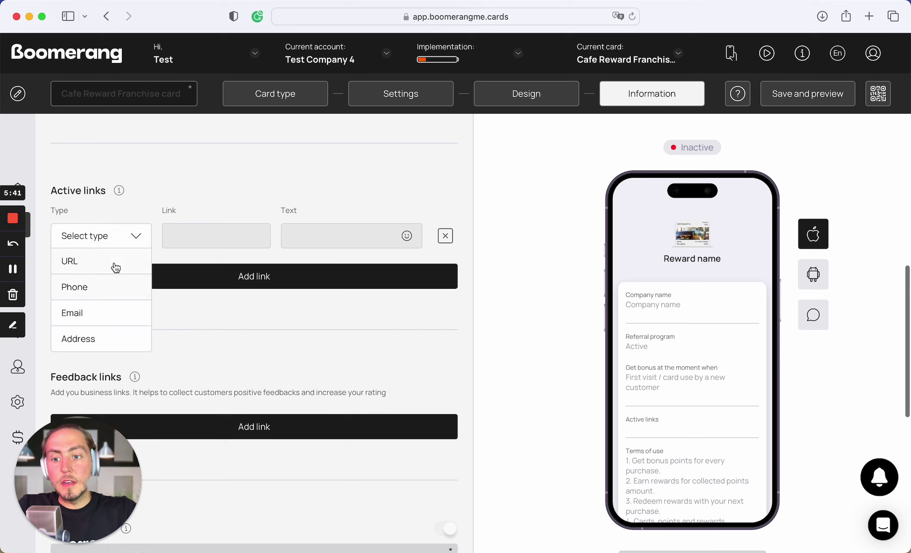
left_click(117, 265)
left_click(214, 228)
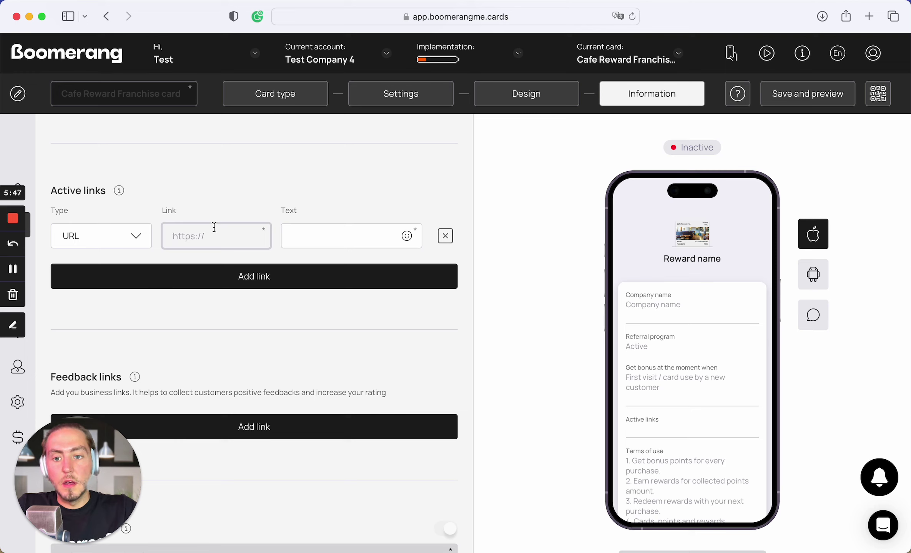
type("boomerangme")
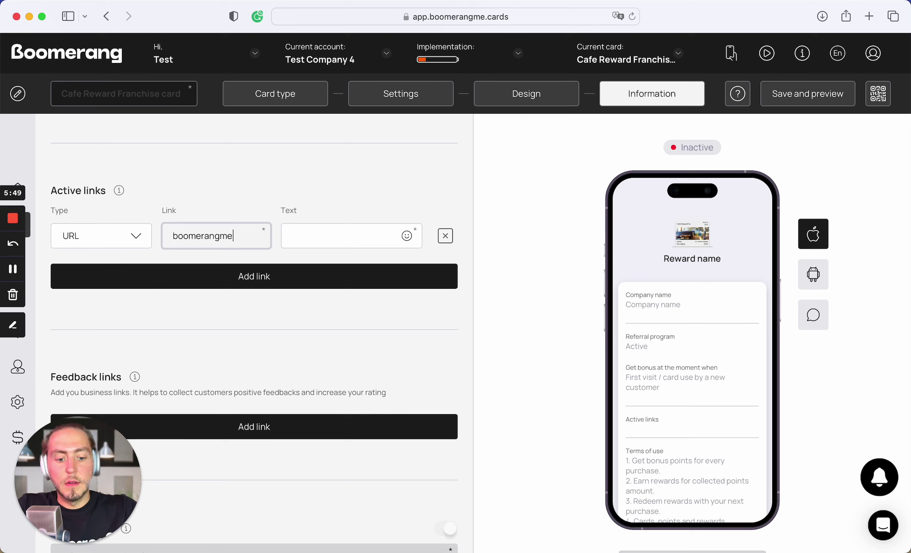
type(".biz")
key("Tab")
type("websi")
Add a second active link, try the phone, email and address types, then remove it
left_click(158, 279)
left_click(84, 271)
left_click(92, 324)
left_click(125, 283)
left_click(123, 347)
left_click(131, 274)
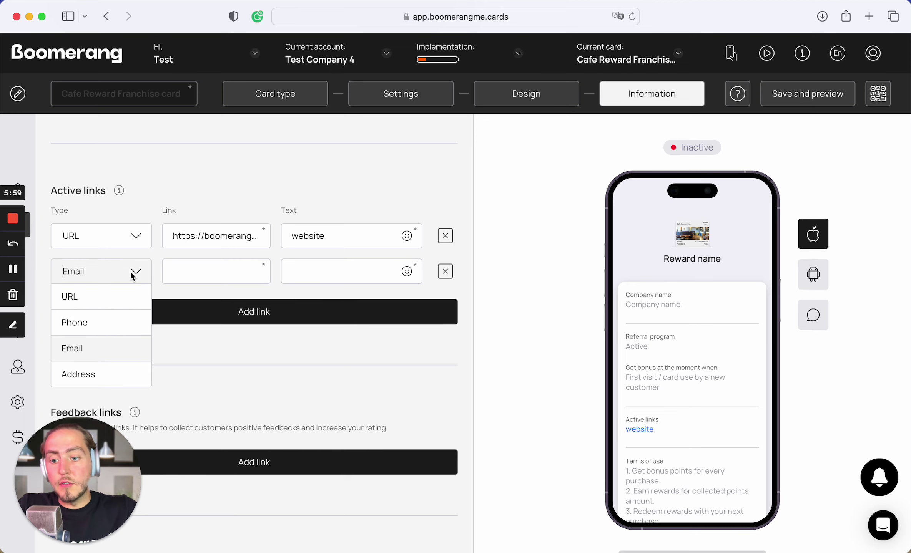
left_click(115, 374)
left_click(443, 271)
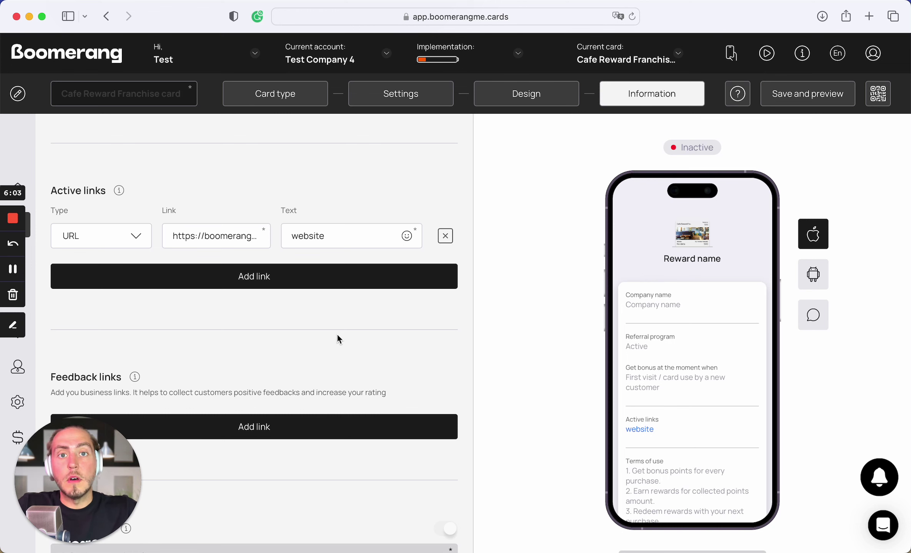
scroll(337, 338, "down", 5)
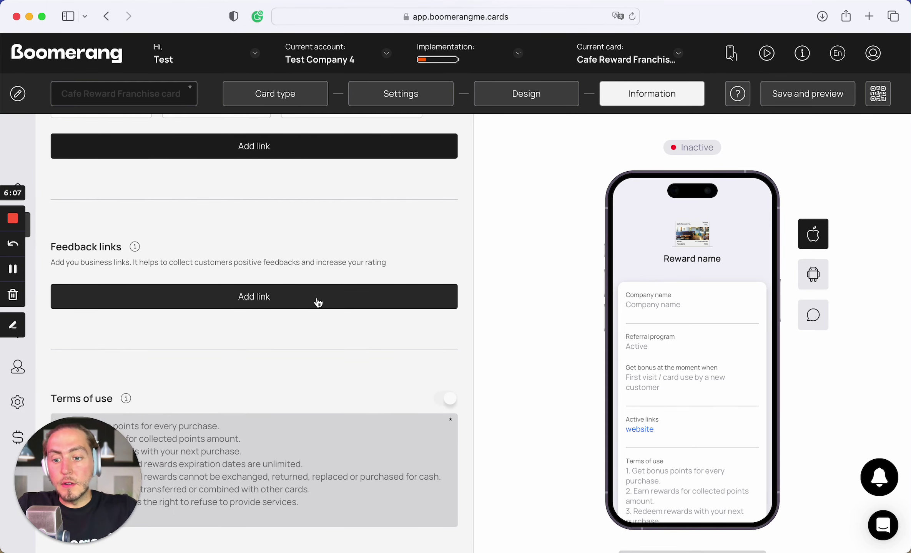
left_click(318, 303)
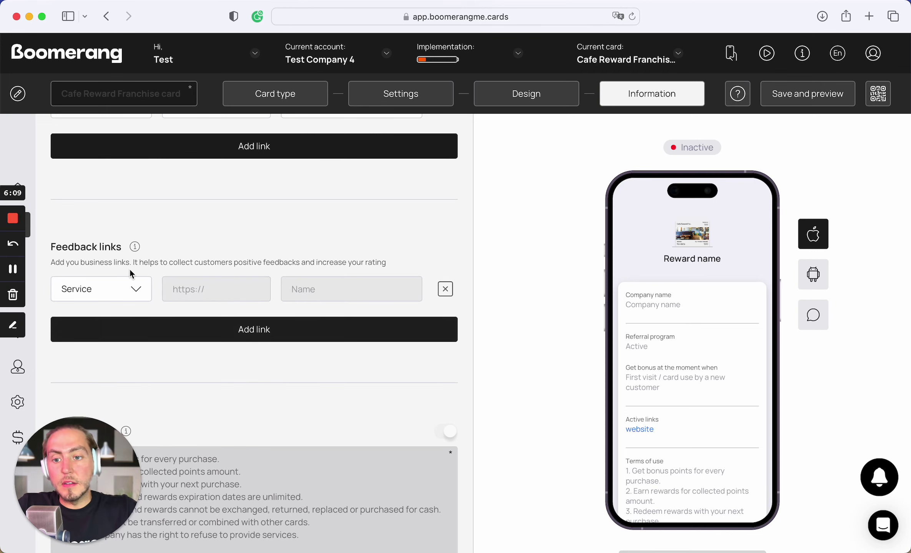
left_click(134, 288)
scroll(132, 290, "down", 5)
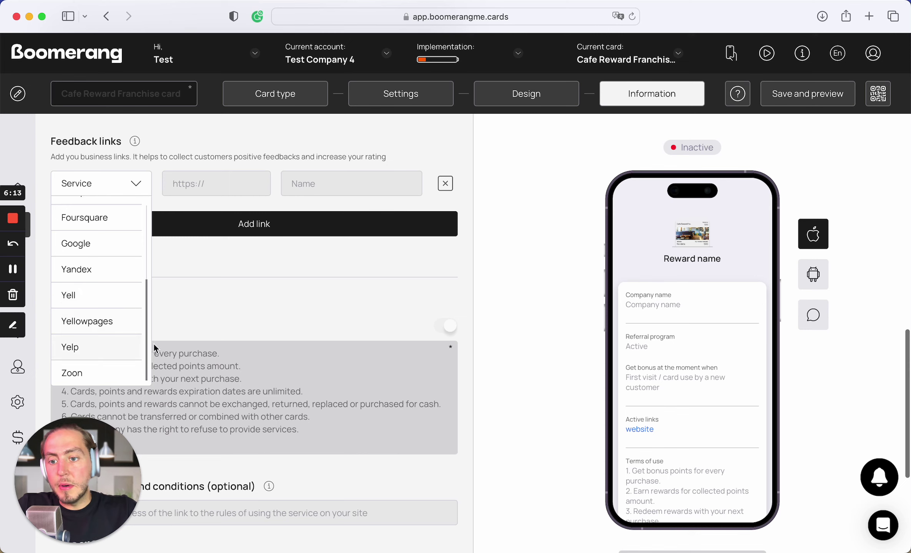
scroll(235, 306, "up", 2)
left_click(236, 306)
left_click(445, 214)
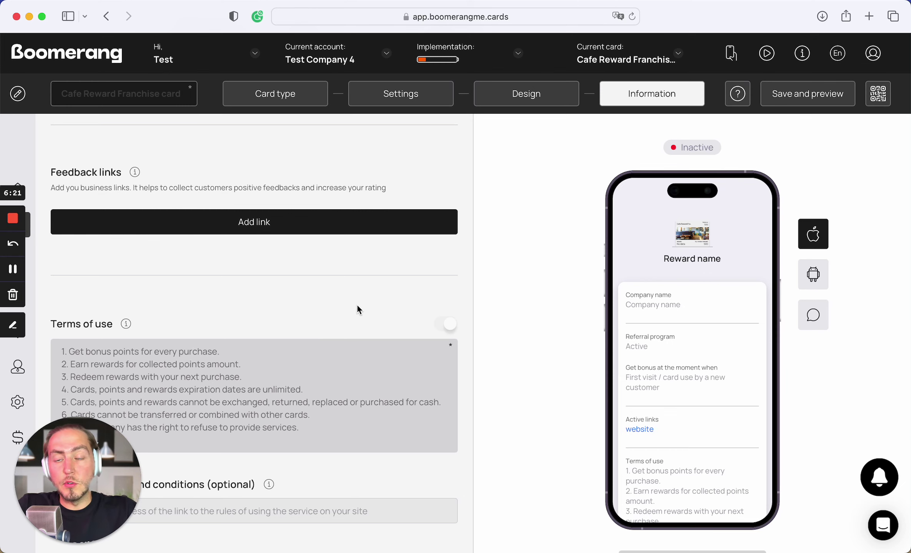
scroll(357, 305, "down", 3)
scroll(357, 304, "down", 2)
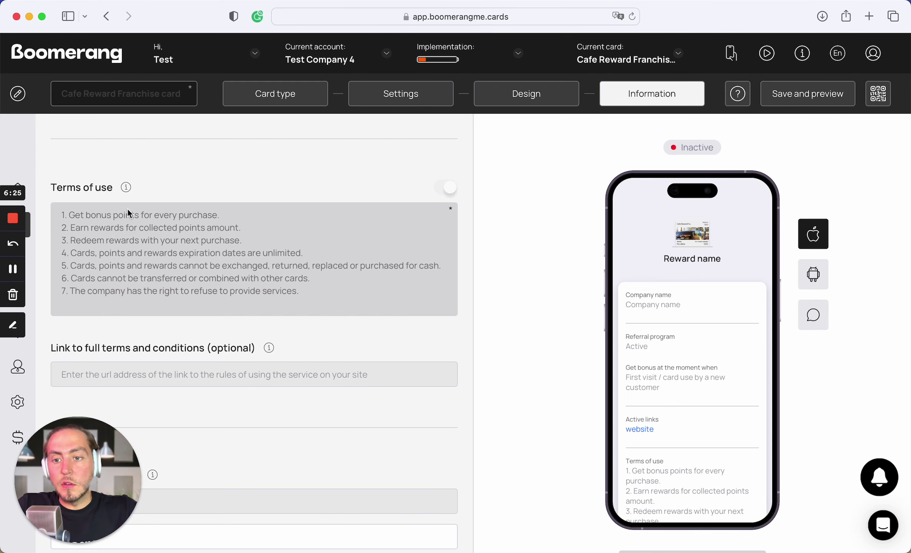
scroll(231, 253, "down", 2)
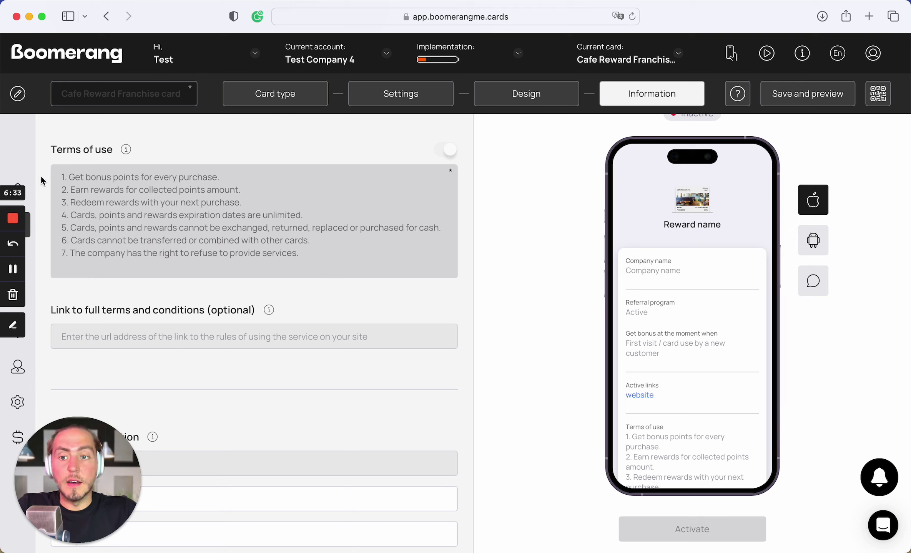
scroll(201, 179, "down", 3)
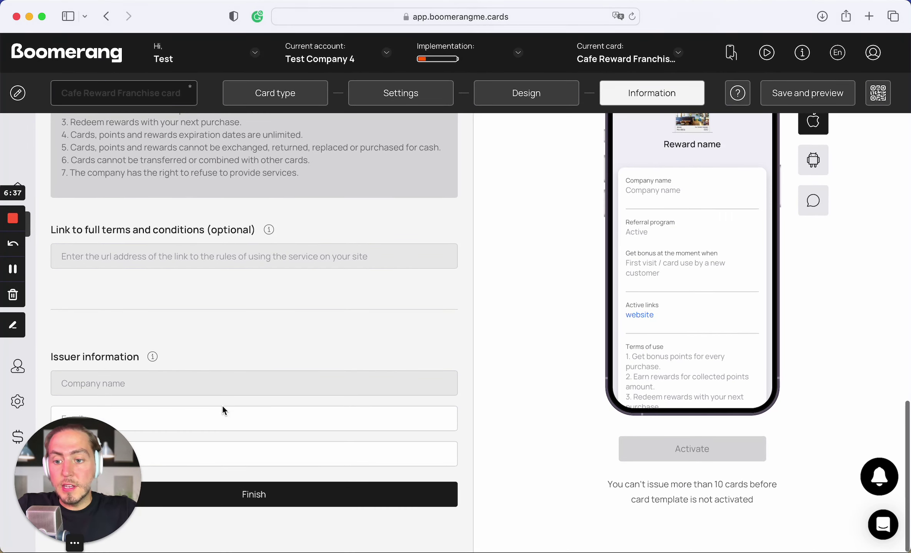
left_click_drag(131, 457, 776, 469)
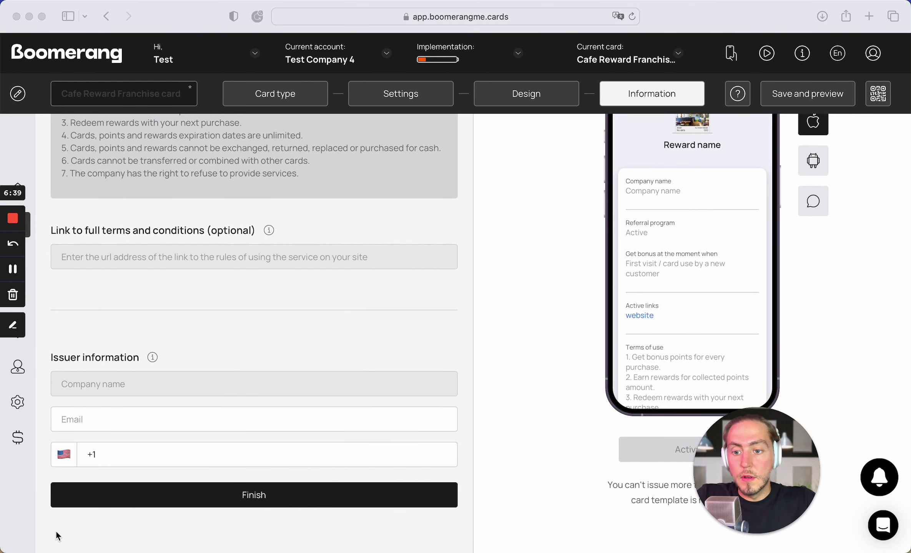
left_click(131, 426)
left_click(129, 423)
key("Escape")
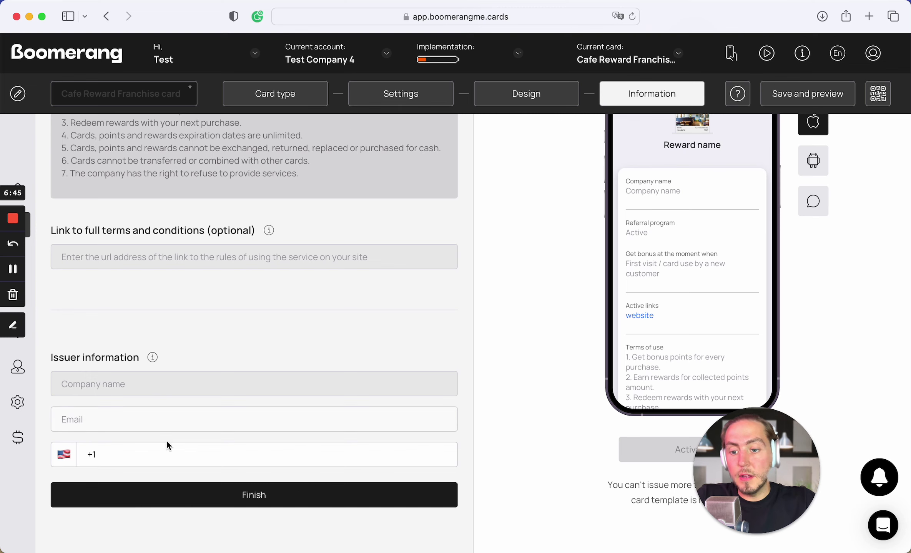
left_click_drag(731, 458, 61, 438)
scroll(319, 321, "up", 3)
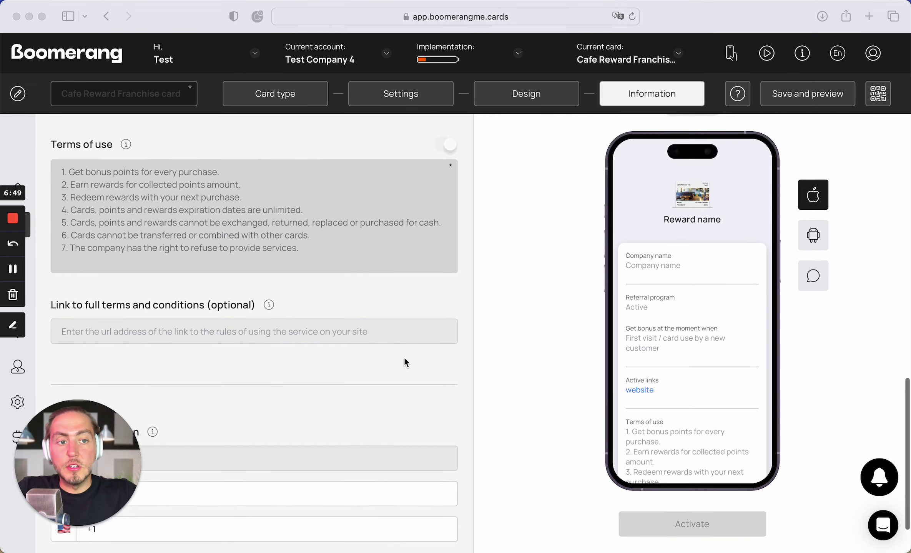
scroll(409, 367, "down", 3)
left_click(331, 495)
Finish the card and download its PDF from the preview, zooming to inspect both pages
left_click(331, 495)
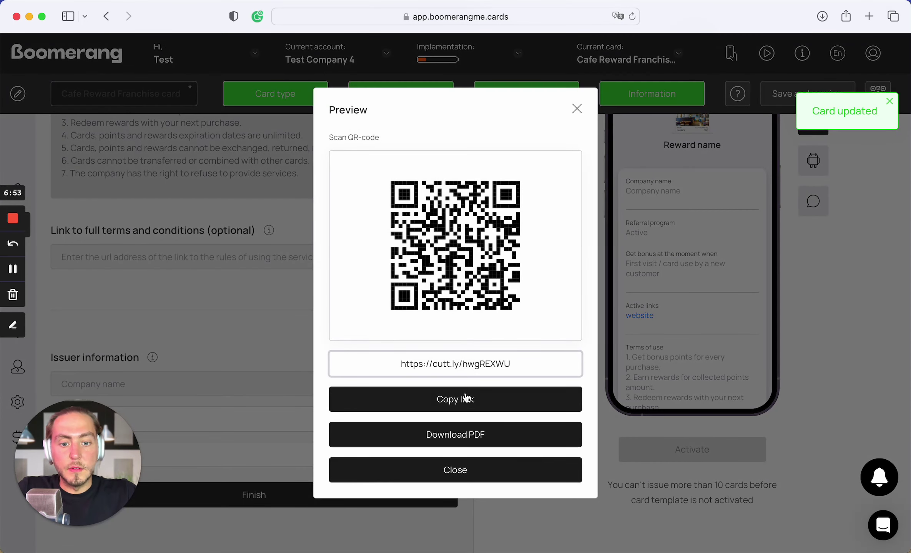
left_click(477, 436)
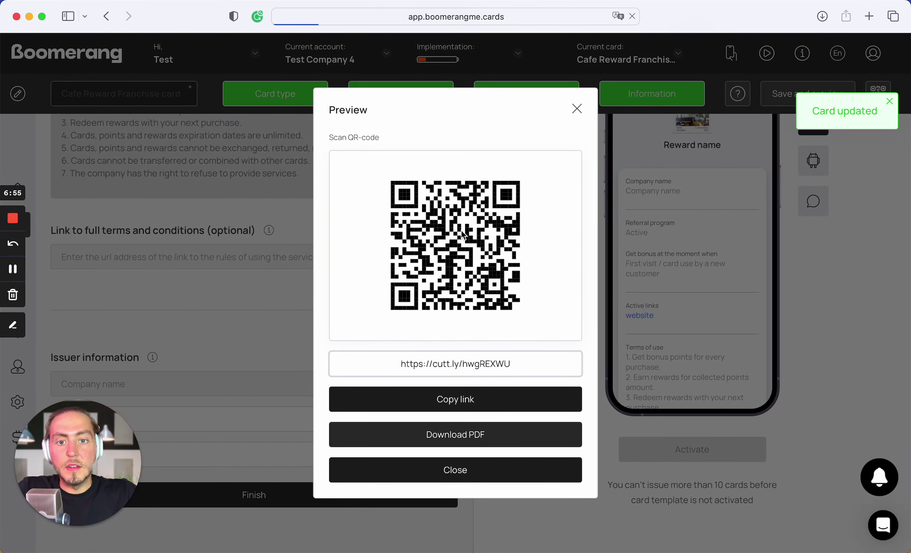
scroll(476, 154, "down", 2)
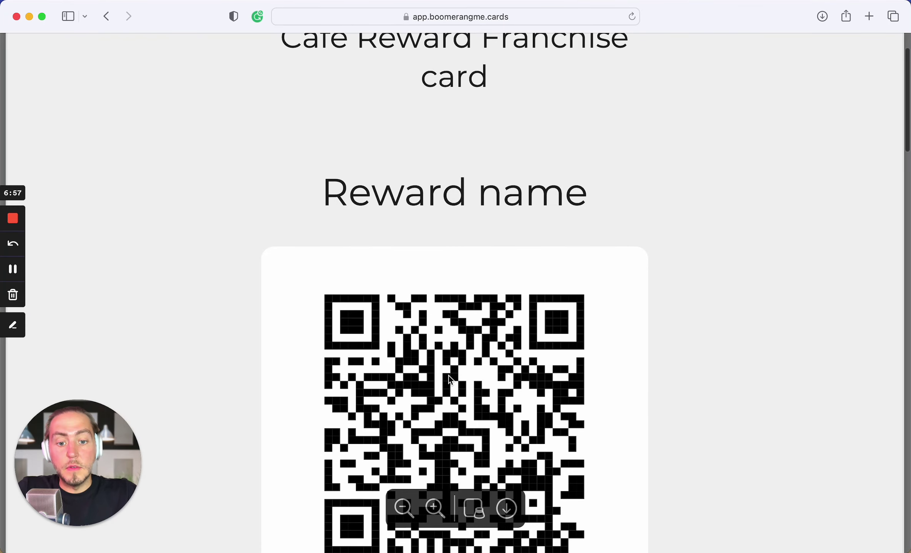
left_click(390, 512)
left_click(390, 513)
scroll(490, 319, "down", 3)
scroll(490, 319, "up", 3)
left_click(434, 509)
left_click(434, 509)
scroll(497, 417, "up", 10)
Leave the PDF, close the card preview and return to the Test Company 4 Dashboard
left_click(106, 17)
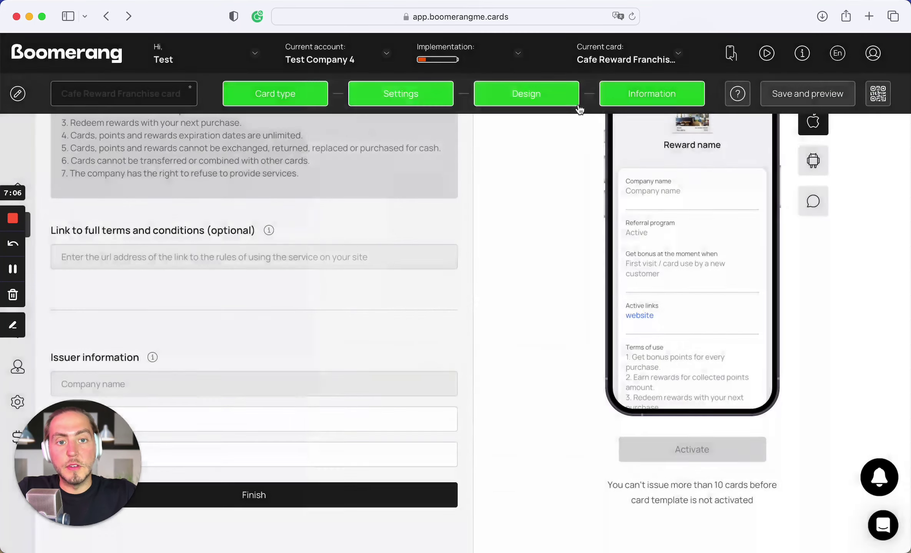
left_click(576, 108)
left_click(29, 193)
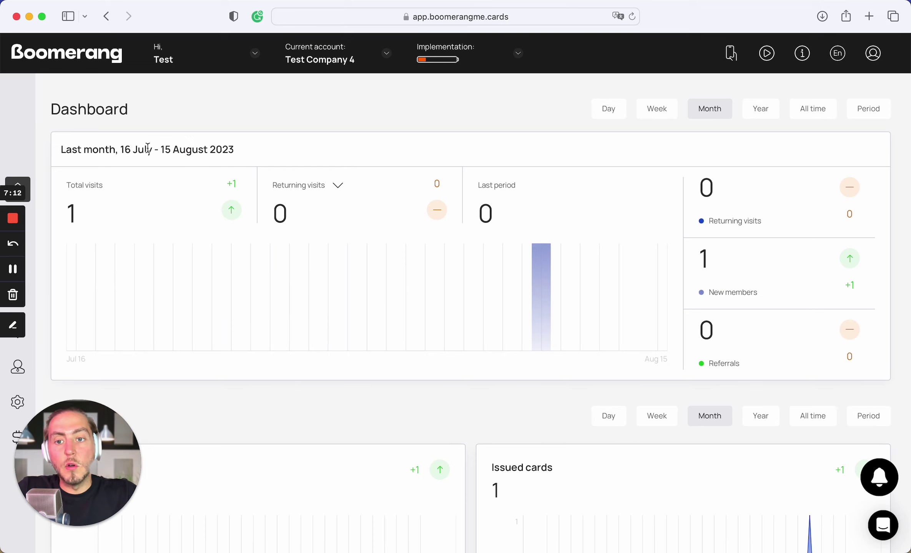
From the Managers page's Current account list, switch to the Admin account's network dashboard
double_click(85, 113)
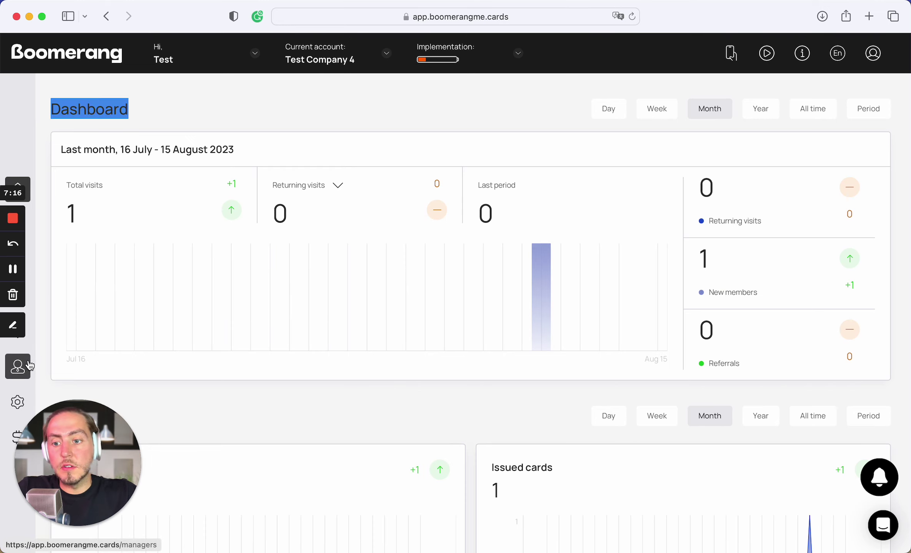
left_click(17, 367)
scroll(260, 279, "down", 2)
scroll(223, 169, "up", 2)
left_click(343, 53)
left_click(348, 96)
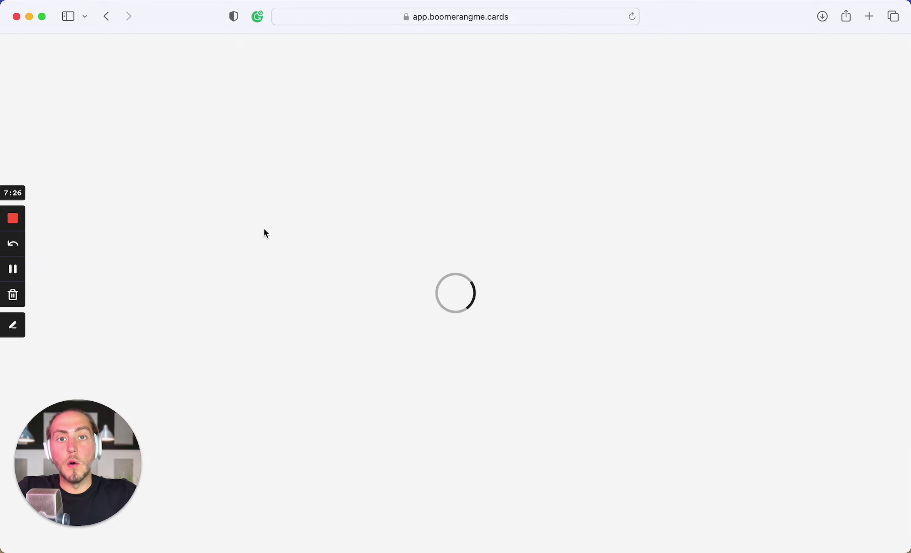
scroll(264, 230, "down", 5)
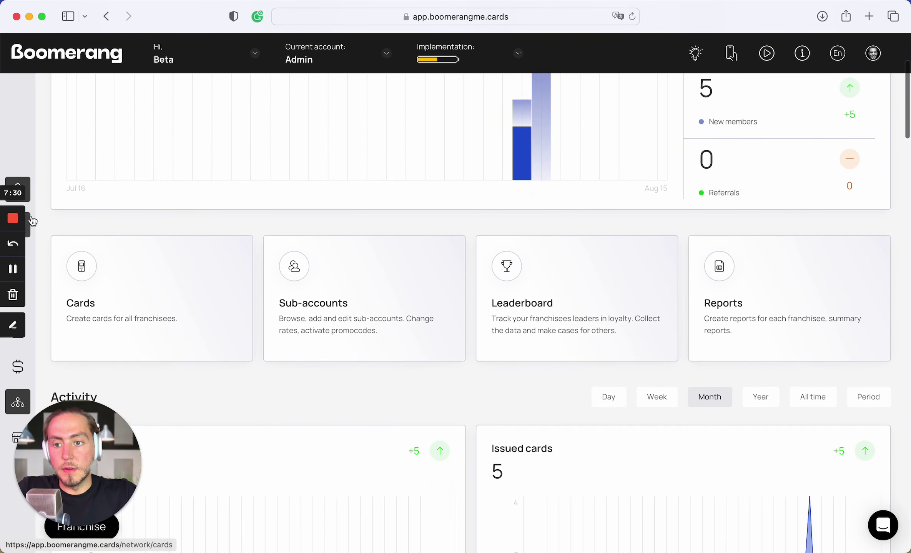
left_click(30, 222)
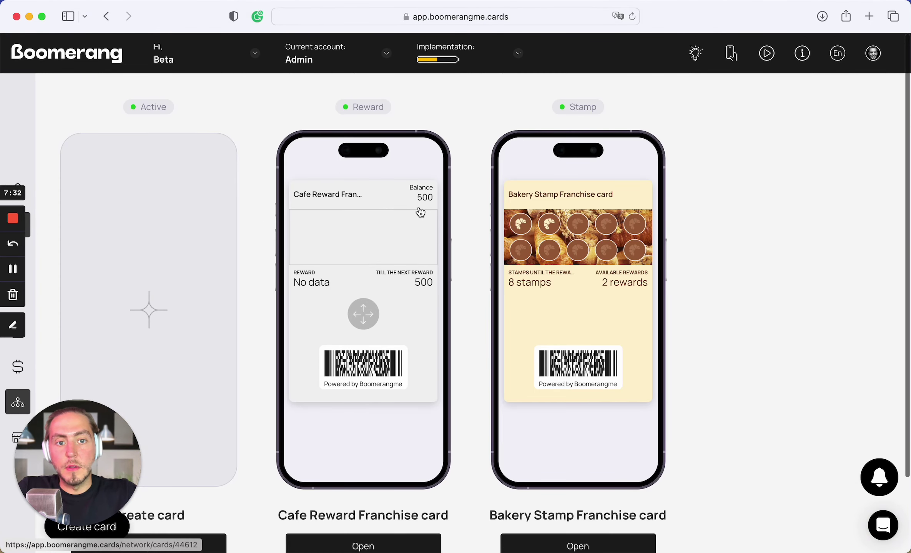
left_click(580, 216)
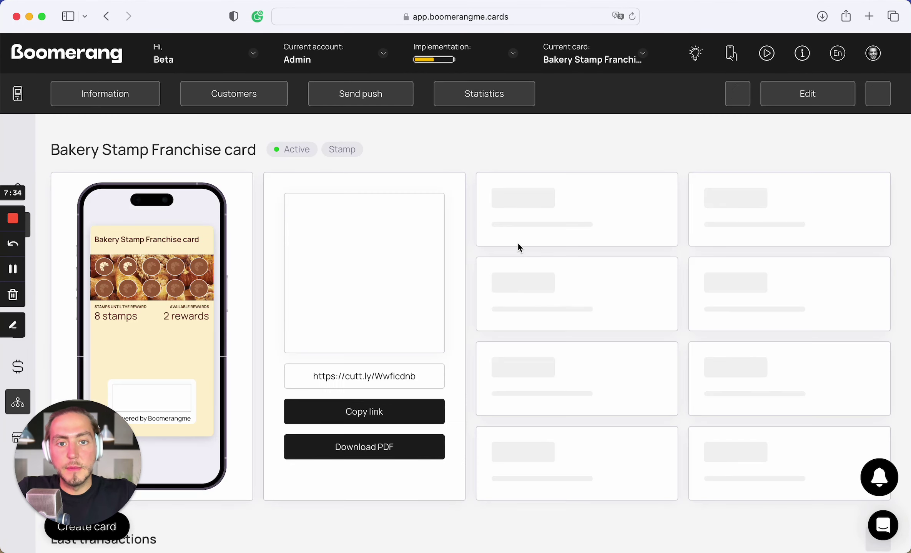
scroll(517, 247, "down", 2)
scroll(517, 246, "down", 8)
scroll(517, 246, "down", 2)
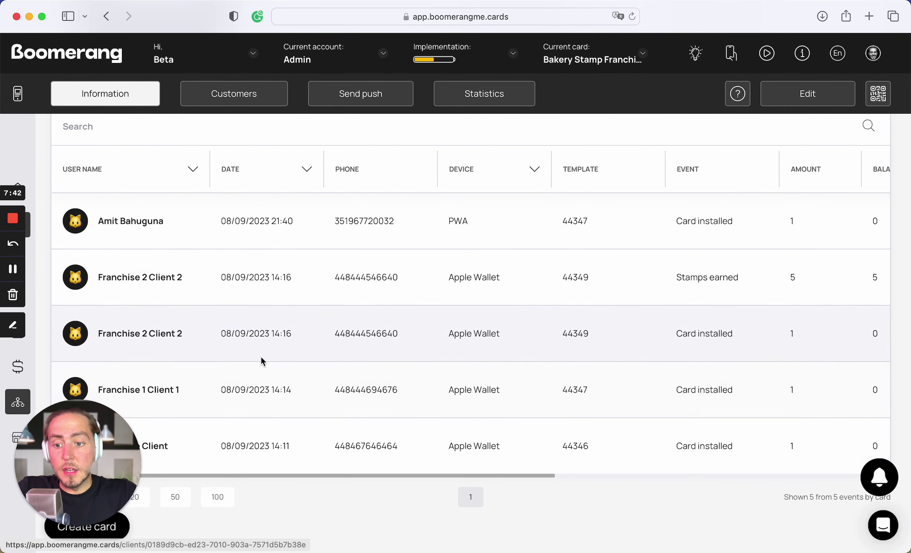
scroll(239, 427, "up", 8)
scroll(239, 433, "up", 3)
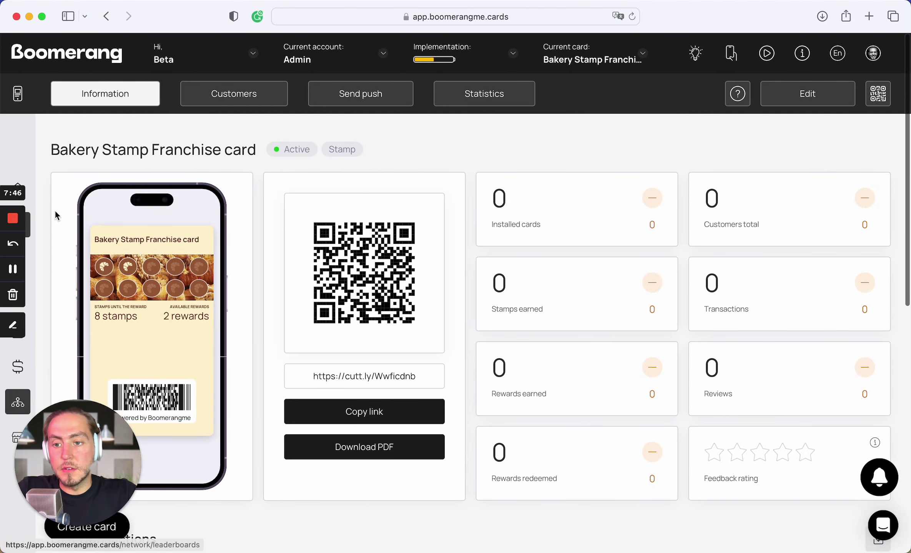
left_click(36, 188)
scroll(325, 296, "down", 3)
scroll(325, 296, "down", 4)
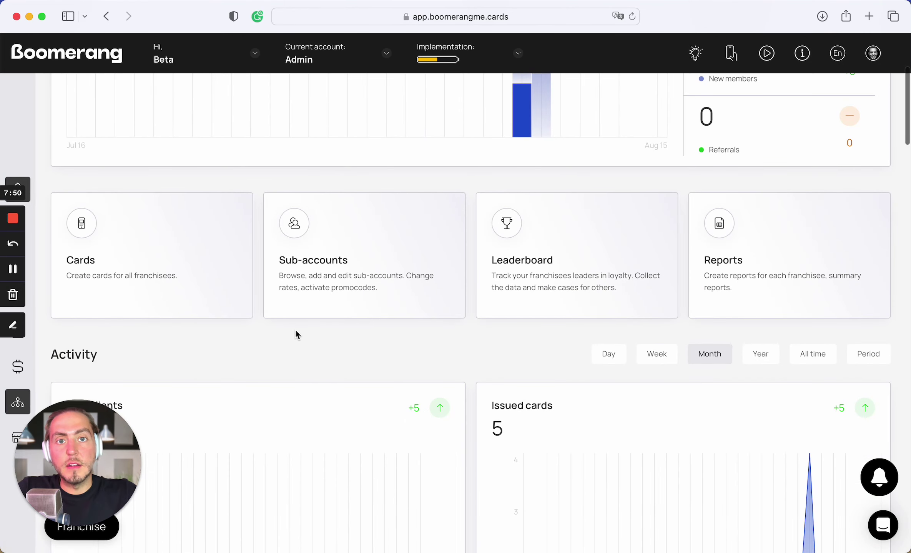